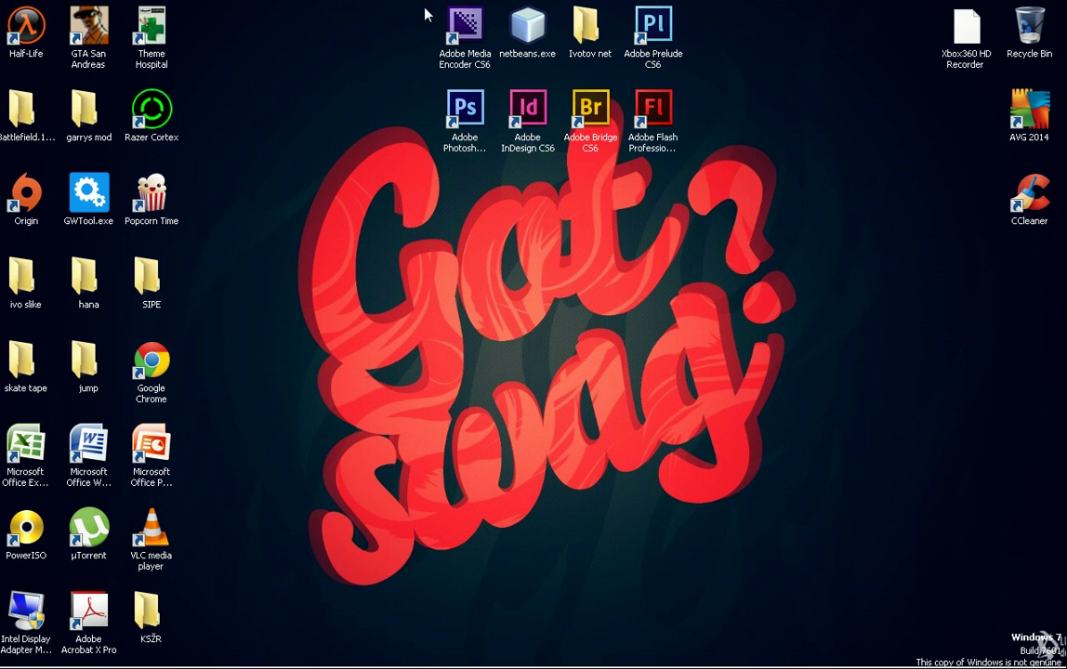
# - Start Adobe Photoshop CS6 from its desktop shortcut
pyautogui.click(469, 110)
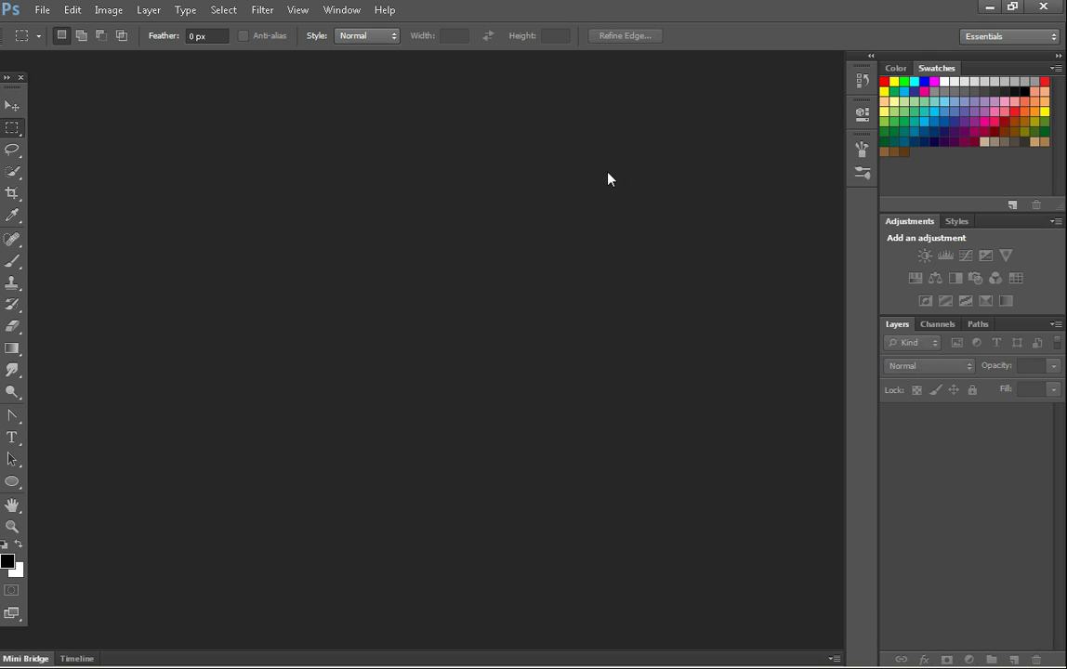
# - Open franci.jpg and titan gun.png together from the fotke folder, leaving pilot.jpg unselected
pyautogui.click(42, 9)
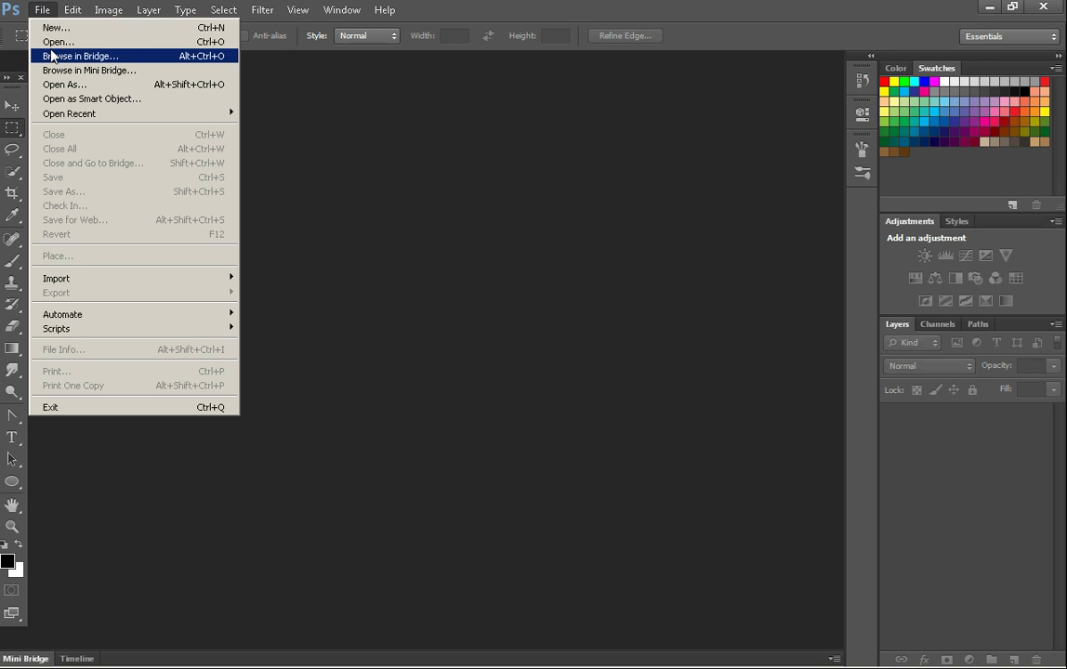
pyautogui.click(53, 43)
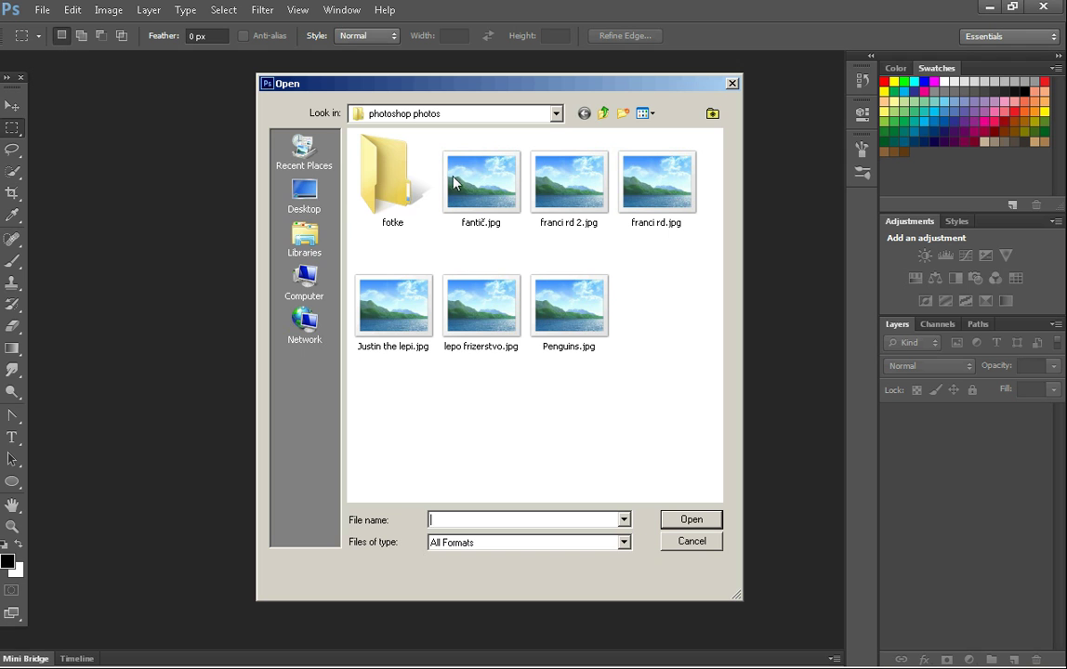
pyautogui.doubleClick(389, 191)
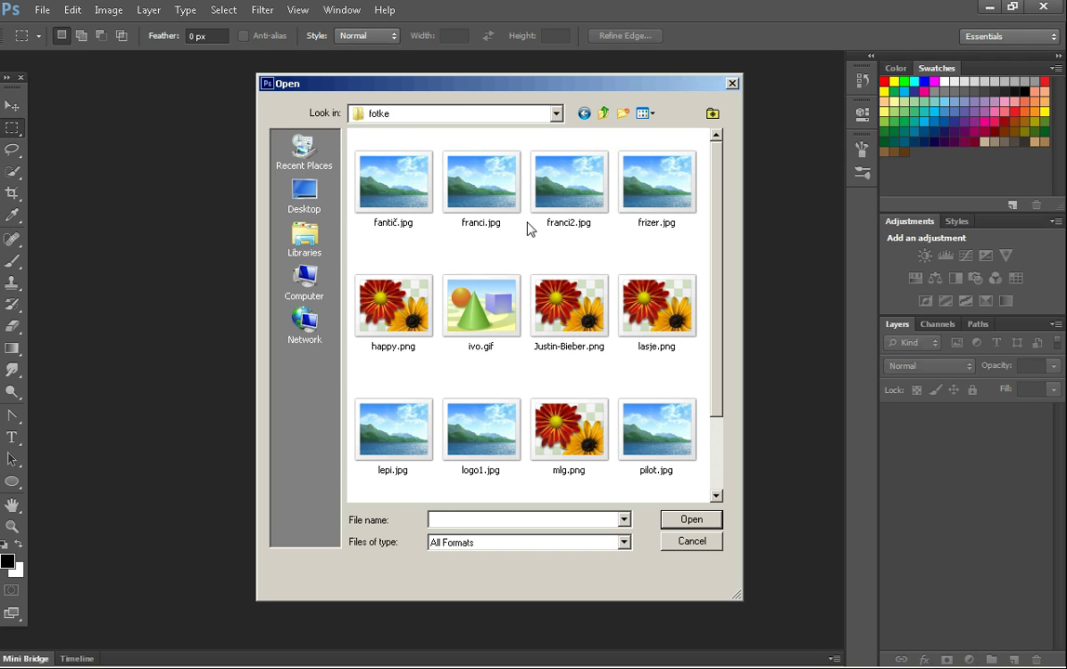
pyautogui.click(489, 182)
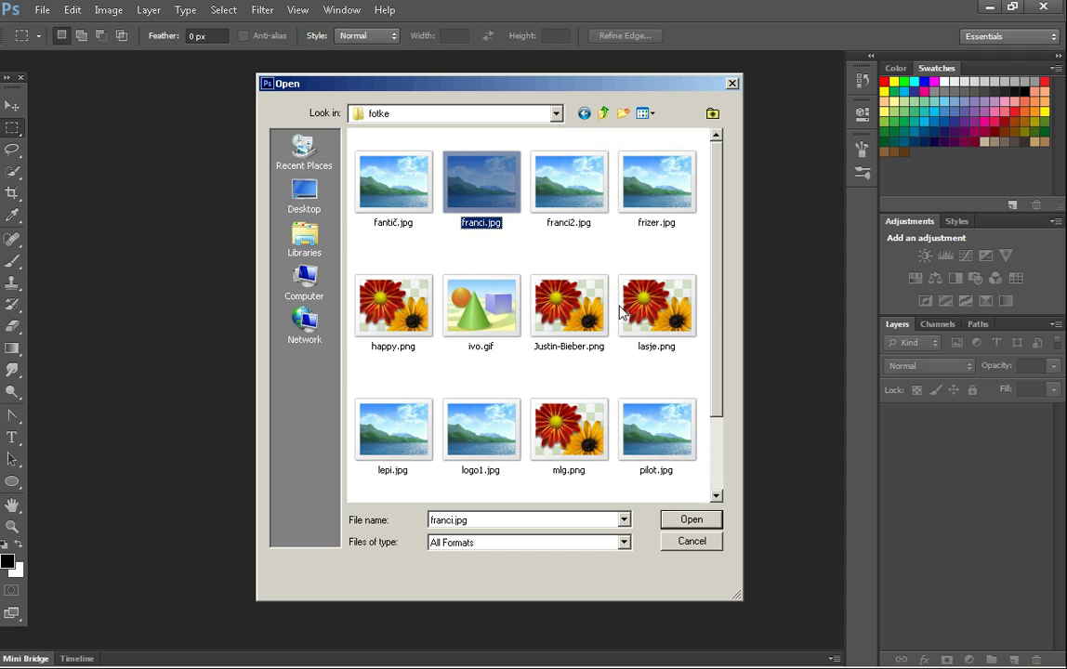
pyautogui.keyDown('ctrl'); pyautogui.scroll(-2, 621, 313); pyautogui.keyUp('ctrl')
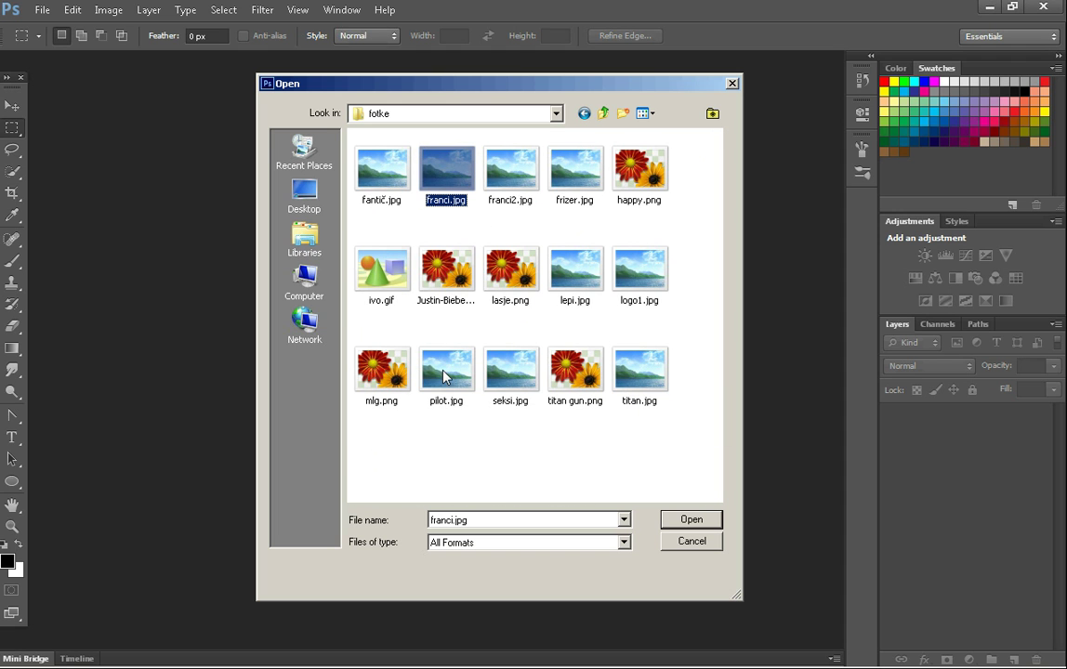
pyautogui.keyDown('ctrl'); pyautogui.click(444, 372); pyautogui.keyUp('ctrl')
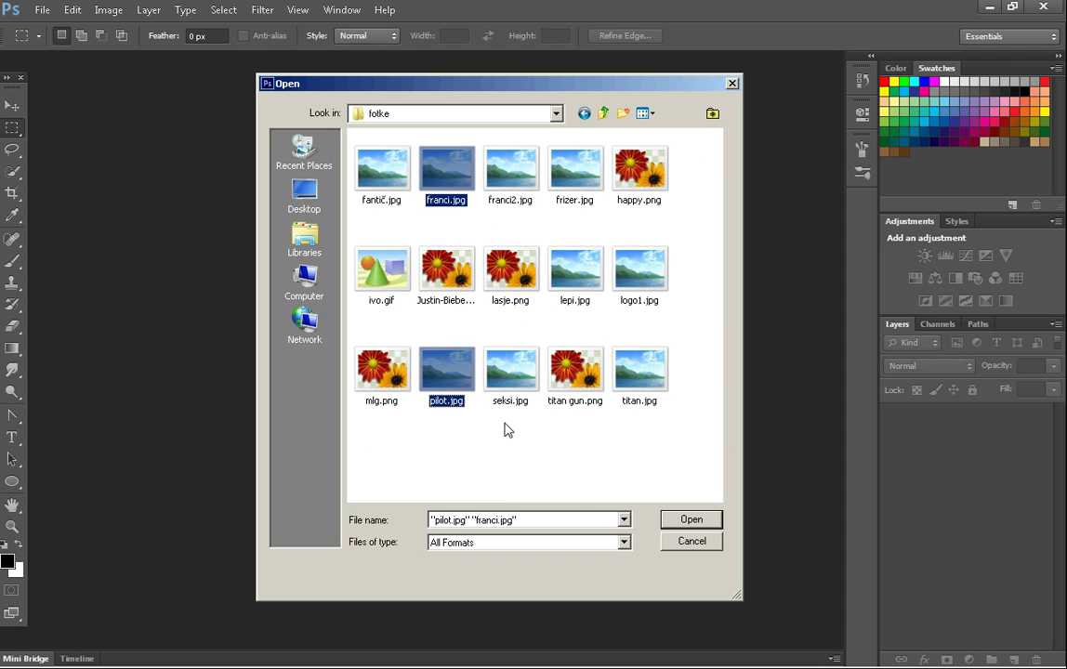
pyautogui.keyDown('ctrl'); pyautogui.click(437, 374); pyautogui.keyUp('ctrl')
pyautogui.keyDown('ctrl'); pyautogui.click(588, 383); pyautogui.keyUp('ctrl')
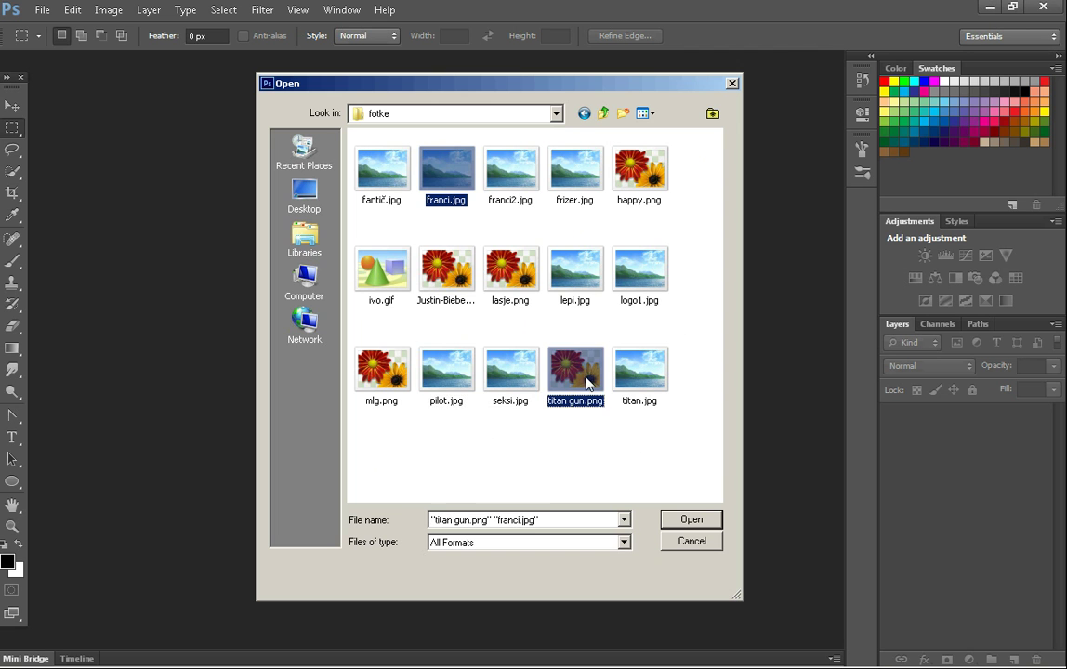
pyautogui.click(692, 519)
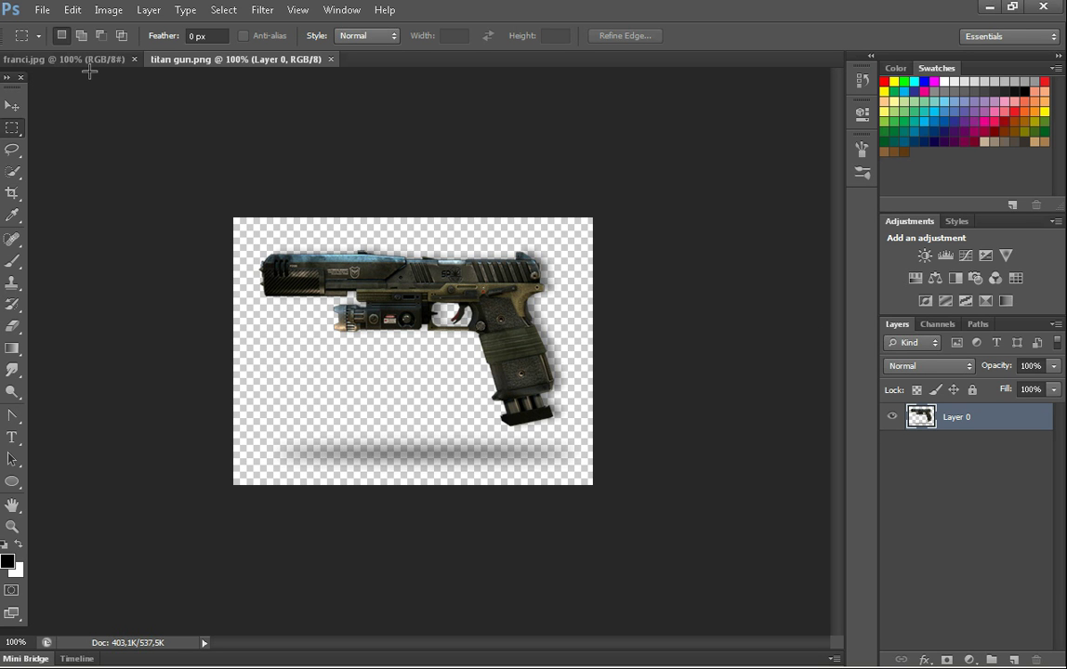
# - Replace franci.jpg with the pilot alley photo, then return to the titan gun.png document
pyautogui.click(79, 58)
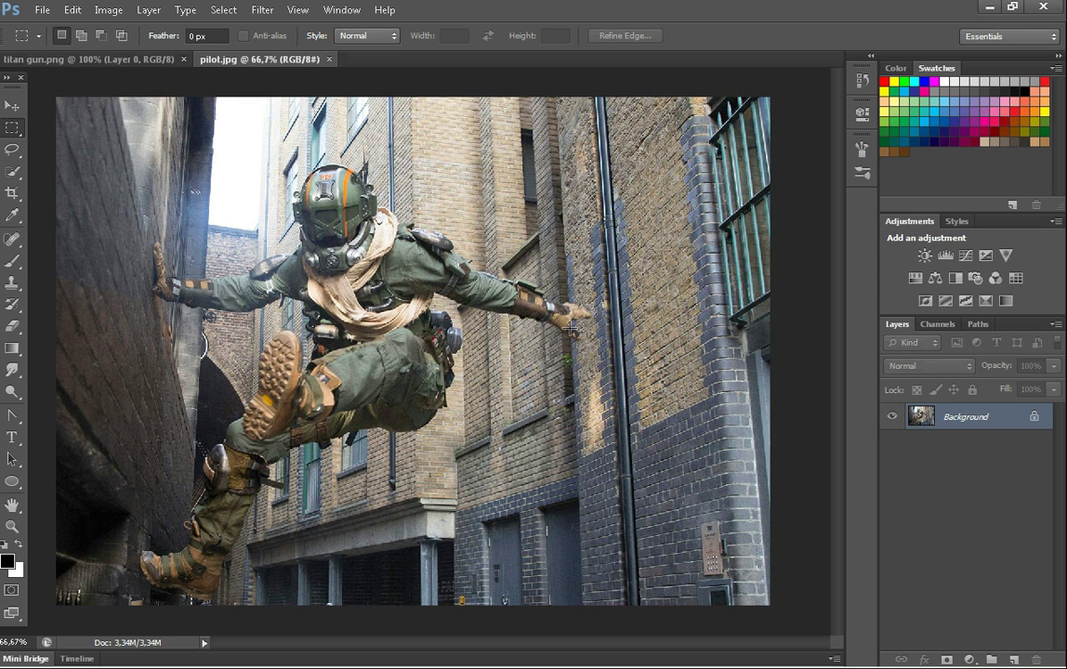
pyautogui.click(120, 59)
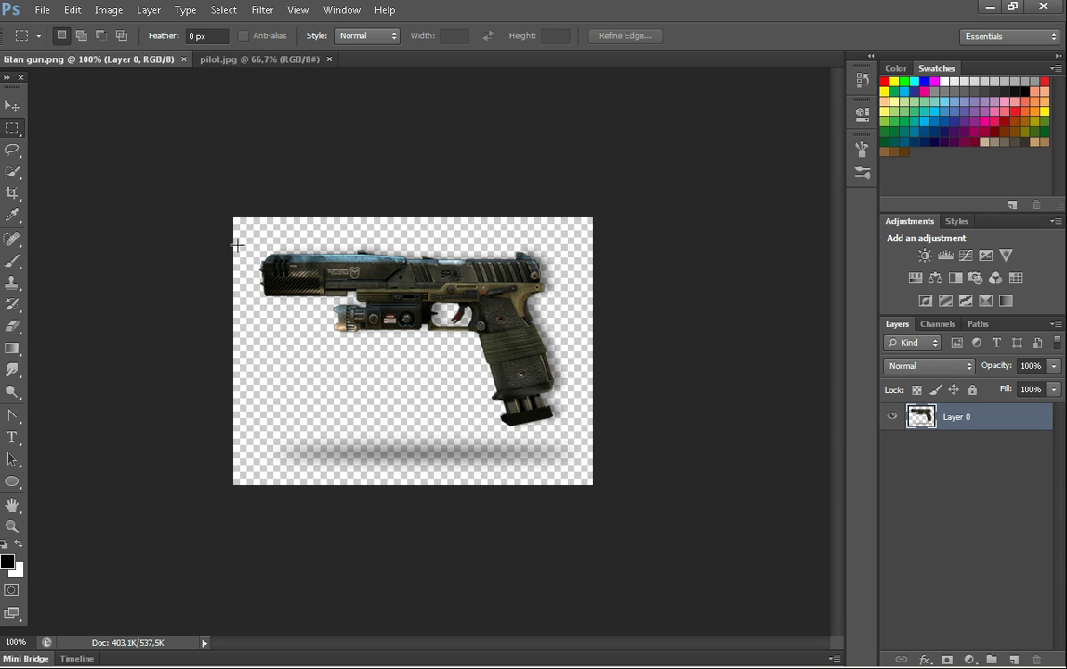
# - Move the gun from titan gun.png into the pilot photo as Layer 1 near the right hand
pyautogui.click(12, 106)
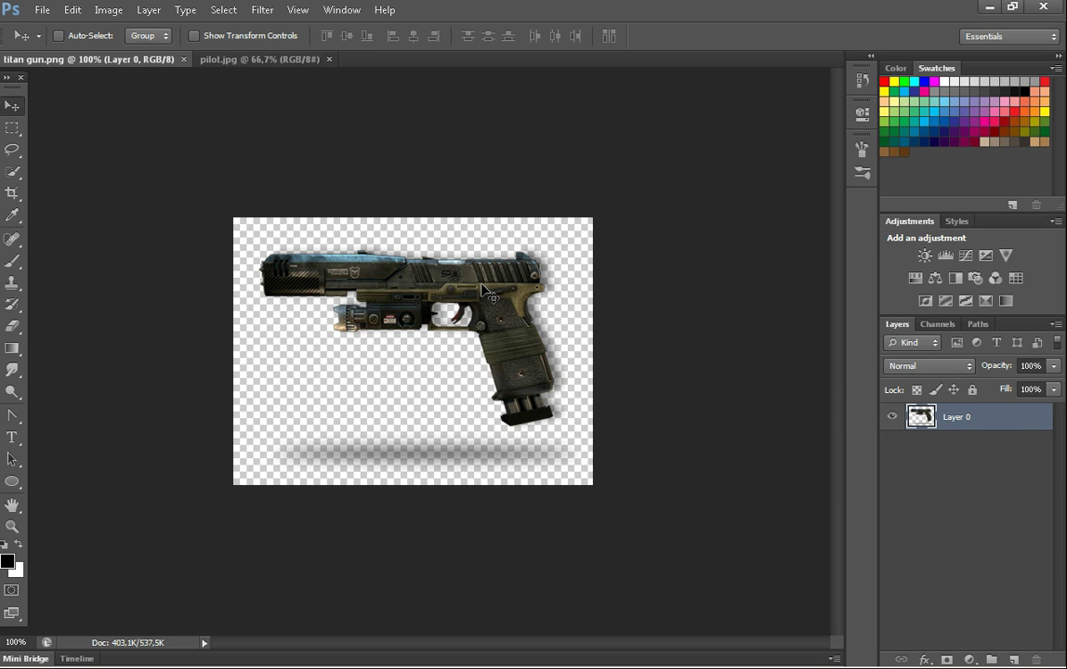
pyautogui.moveTo(483, 289); pyautogui.dragTo(608, 304)
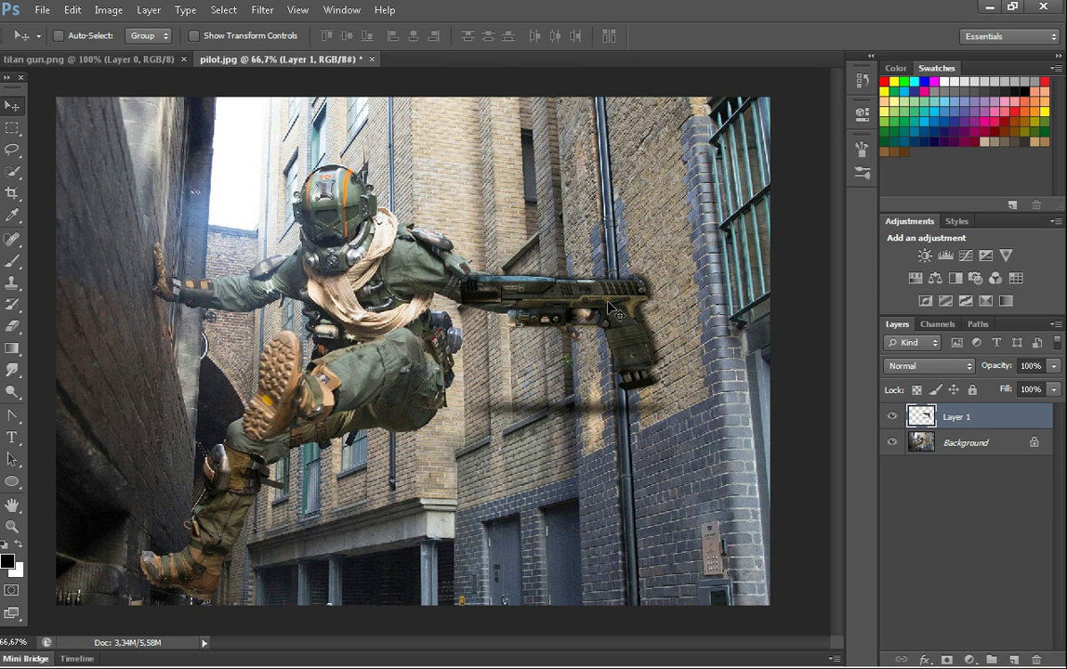
# - Erase the dark shadow under the gun and near the pipe, then shift the gun left
pyautogui.click(11, 329)
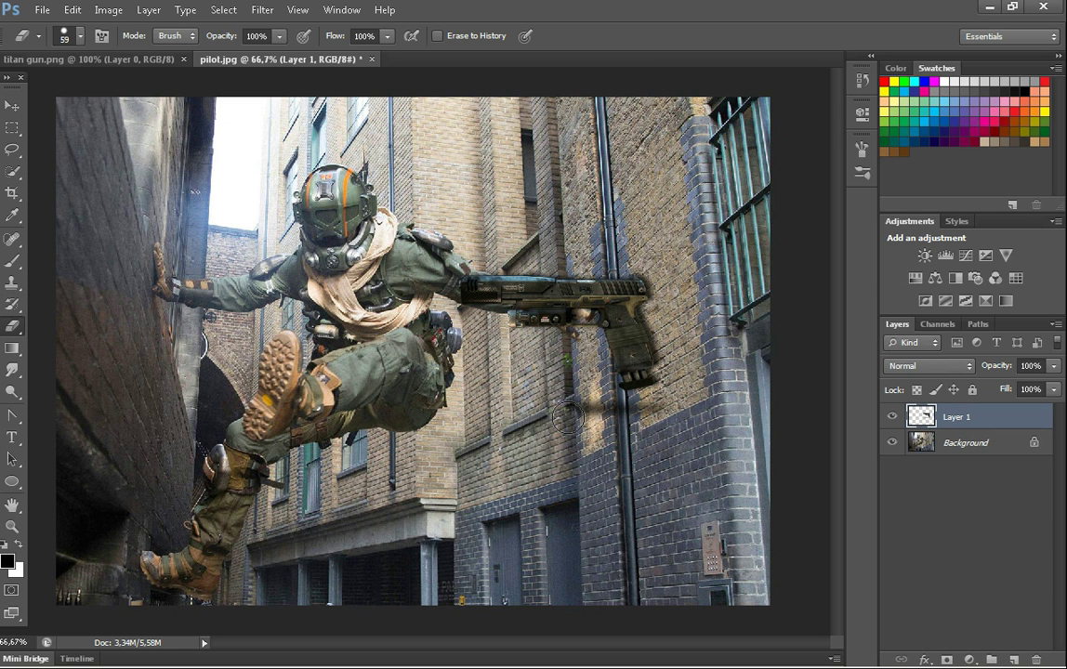
pyautogui.moveTo(498, 369); pyautogui.dragTo(600, 372)
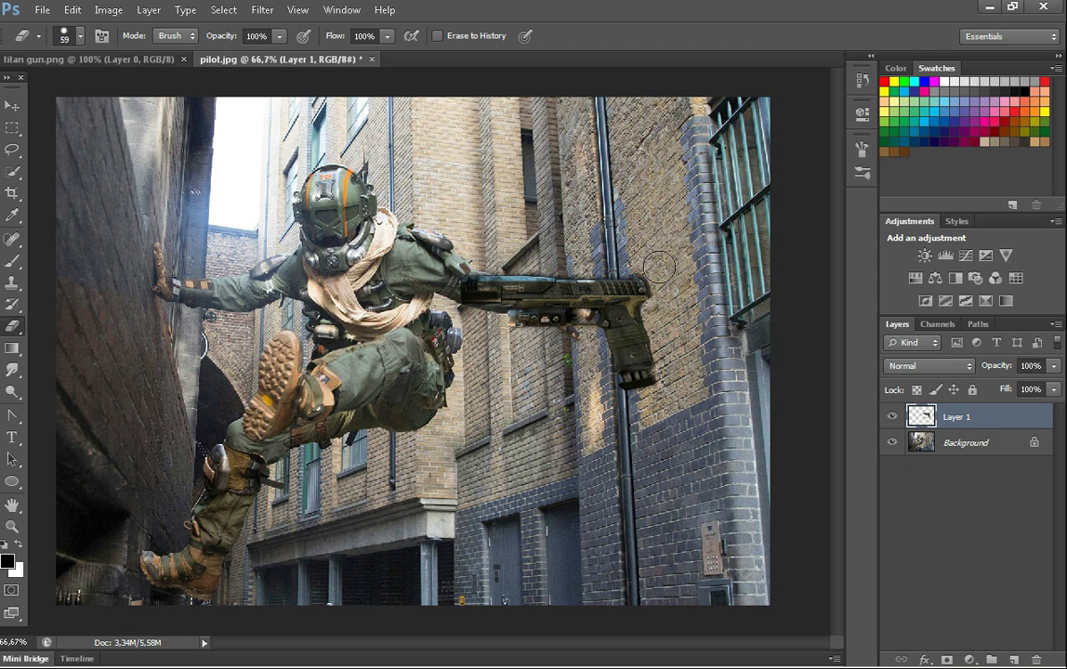
pyautogui.moveTo(588, 240); pyautogui.dragTo(596, 281)
pyautogui.click(13, 105)
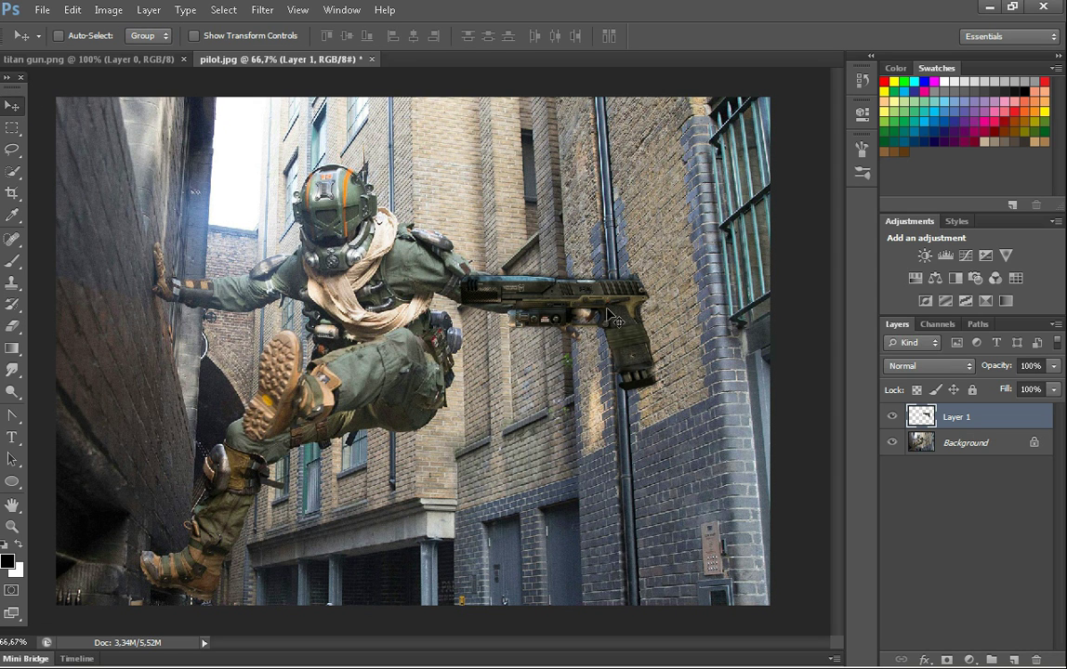
pyautogui.moveTo(544, 275); pyautogui.dragTo(511, 270)
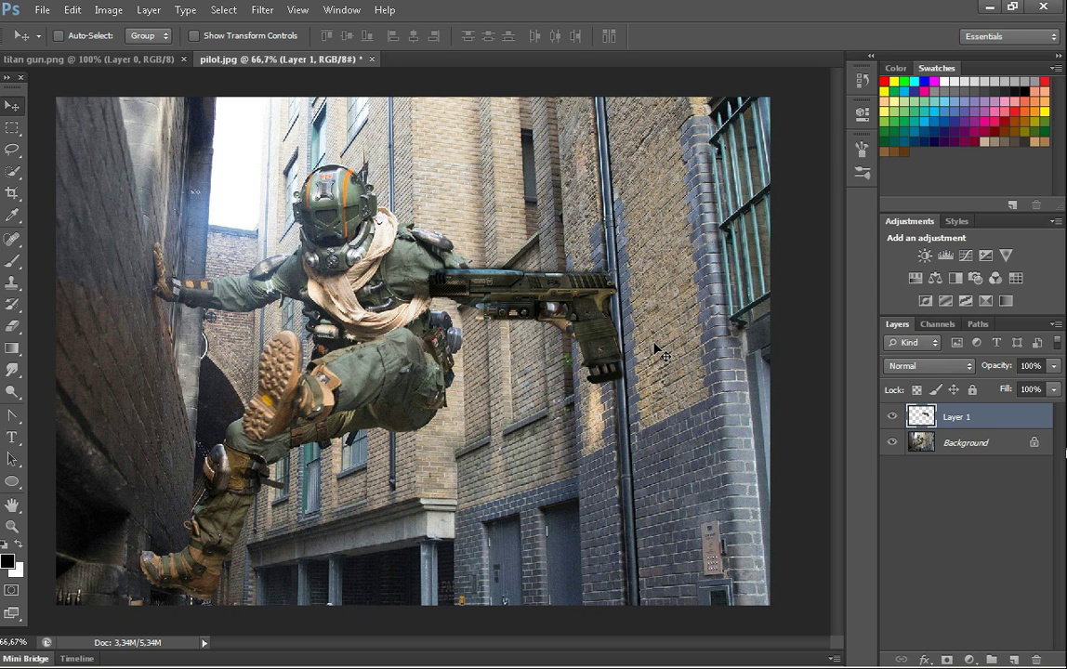
# - In Free Transform, flip the gun horizontally and vertically
pyautogui.hotkey('ctrl', 't')
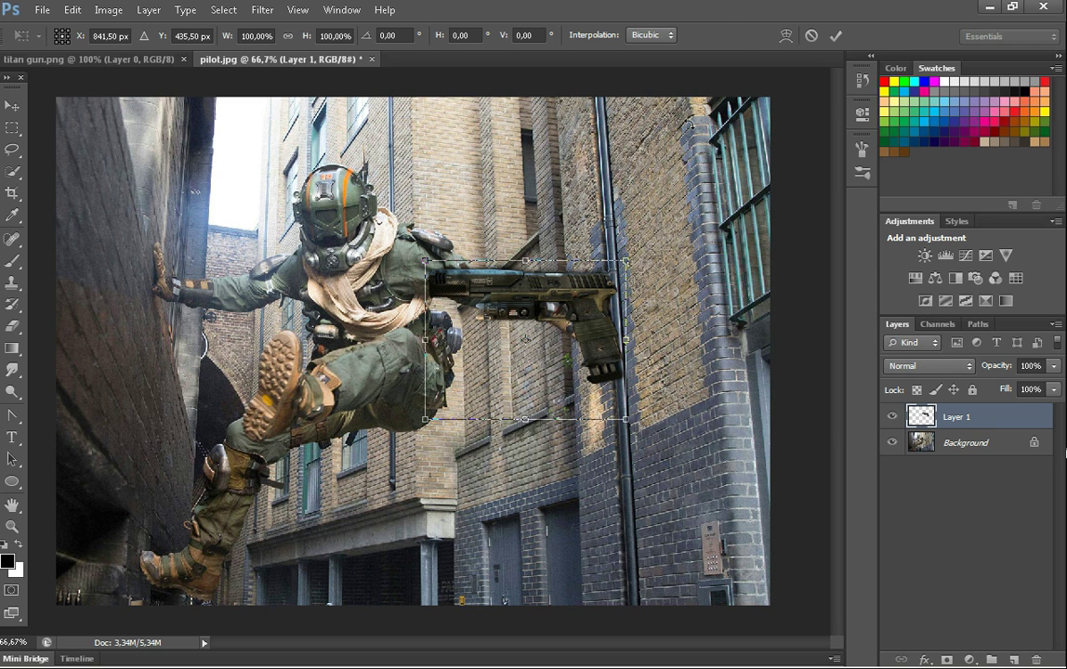
pyautogui.moveTo(544, 312); pyautogui.dragTo(579, 312)
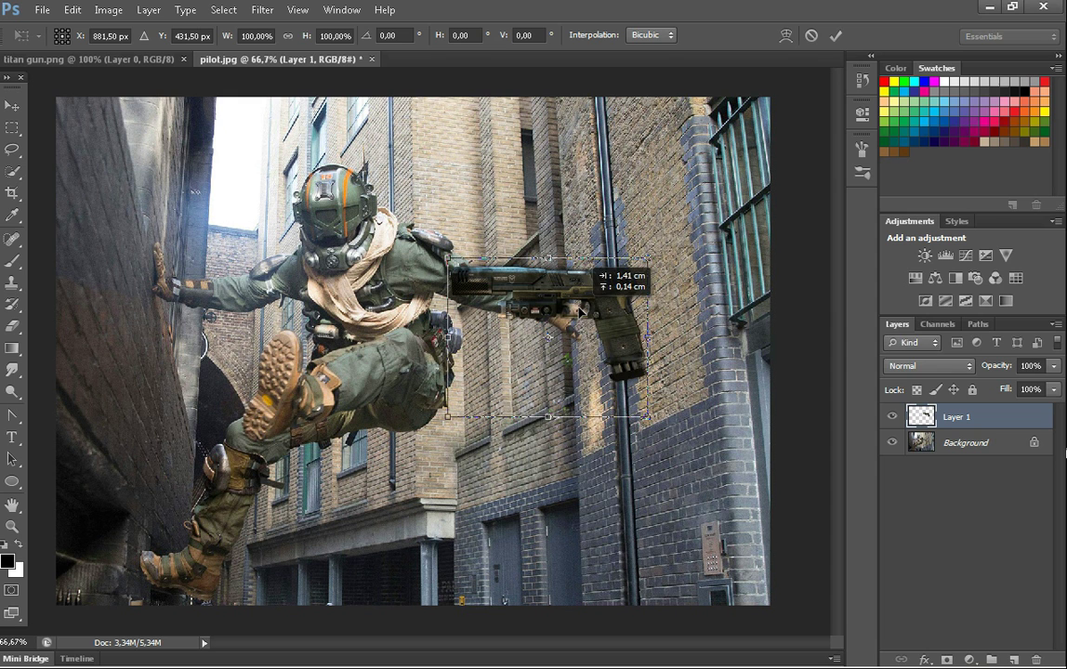
pyautogui.rightClick(579, 311)
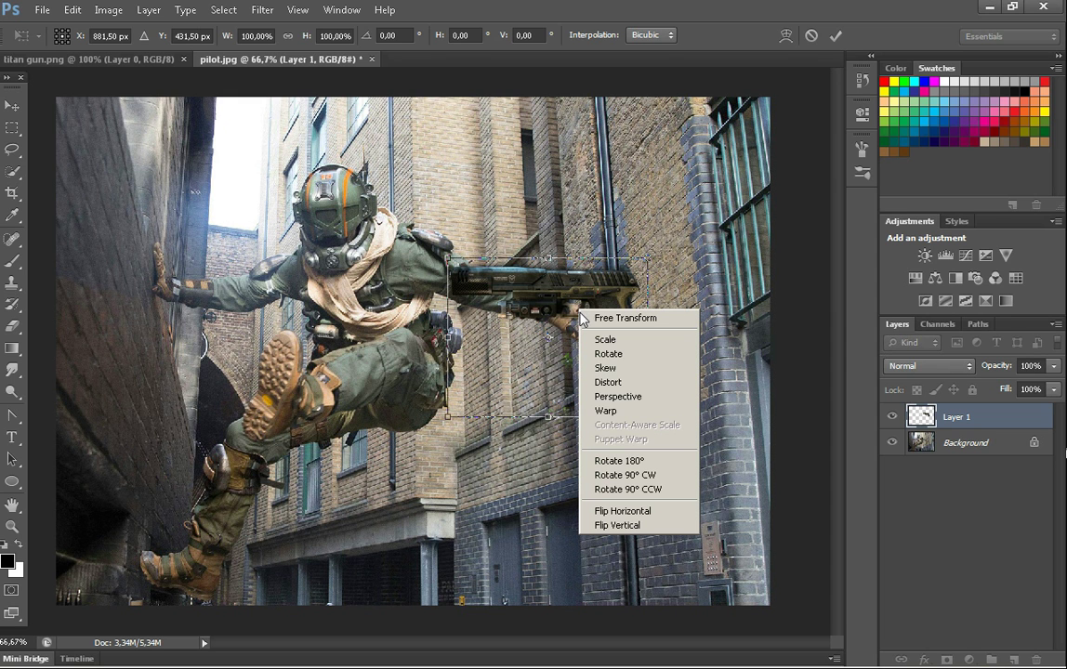
pyautogui.click(606, 511)
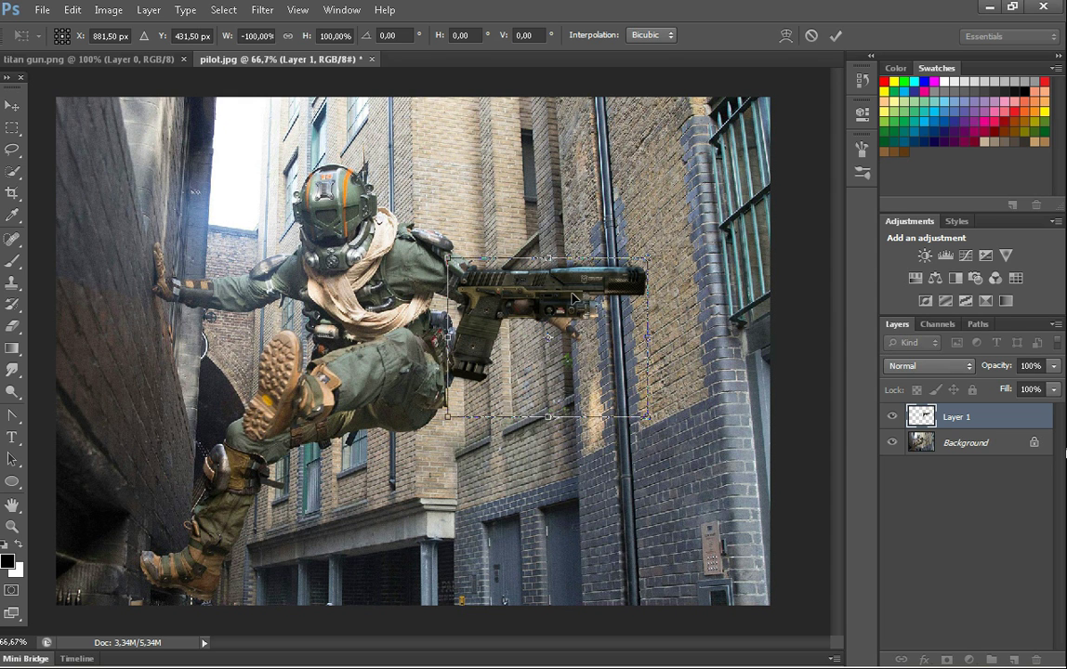
pyautogui.rightClick(574, 298)
pyautogui.click(621, 510)
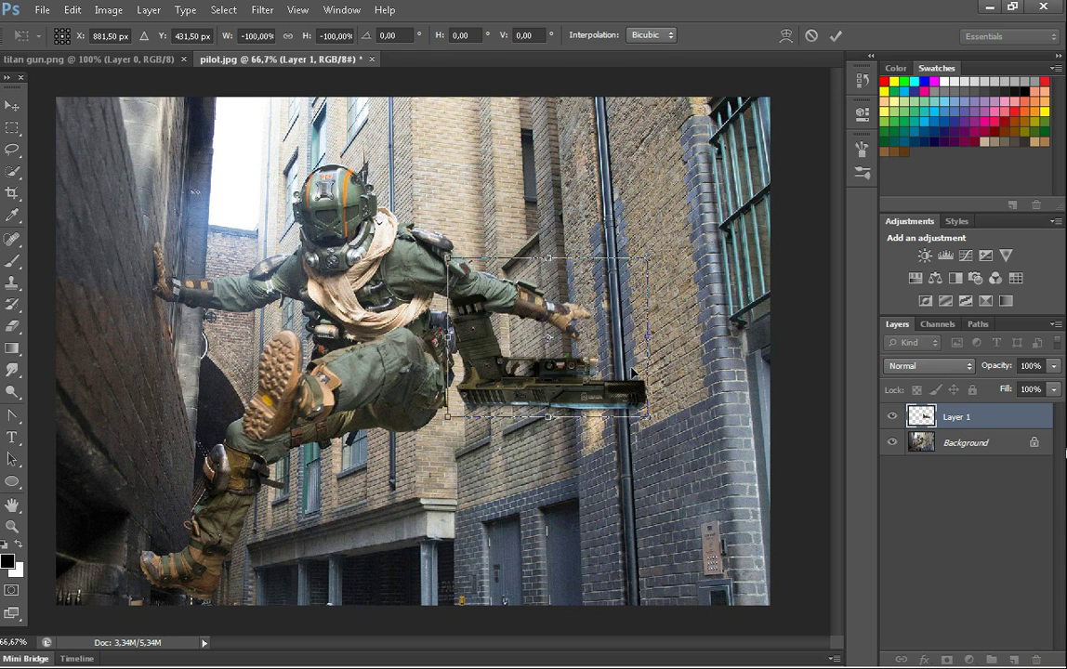
# - Scale the pistol to about 45% and rotate it onto the gloved hand
pyautogui.moveTo(585, 397); pyautogui.dragTo(689, 330)
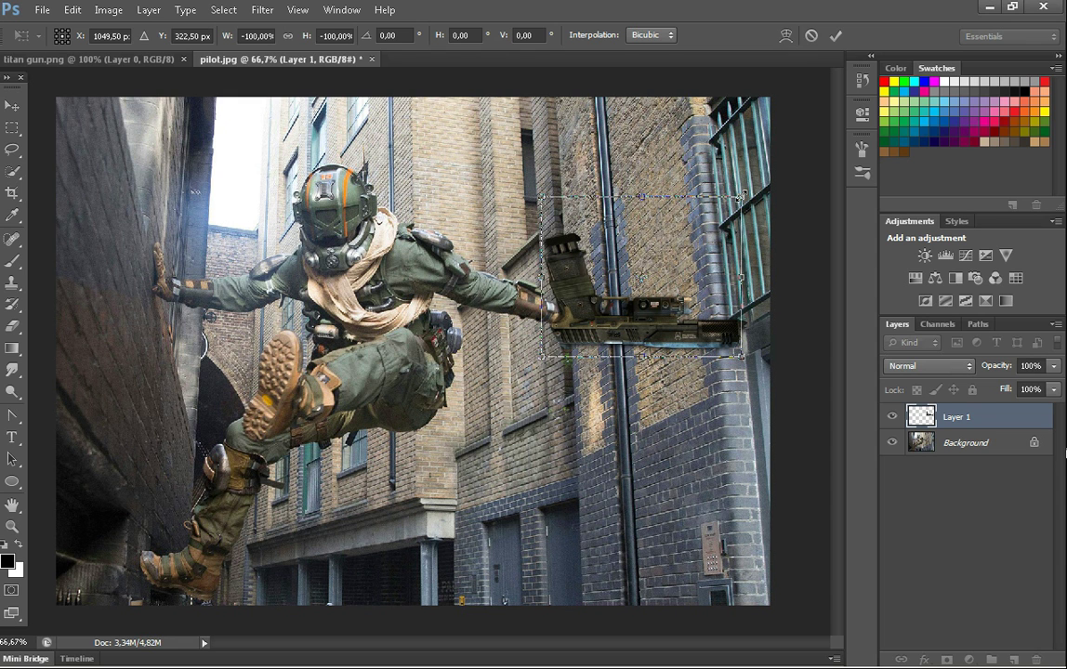
pyautogui.moveTo(742, 196); pyautogui.dragTo(646, 275)
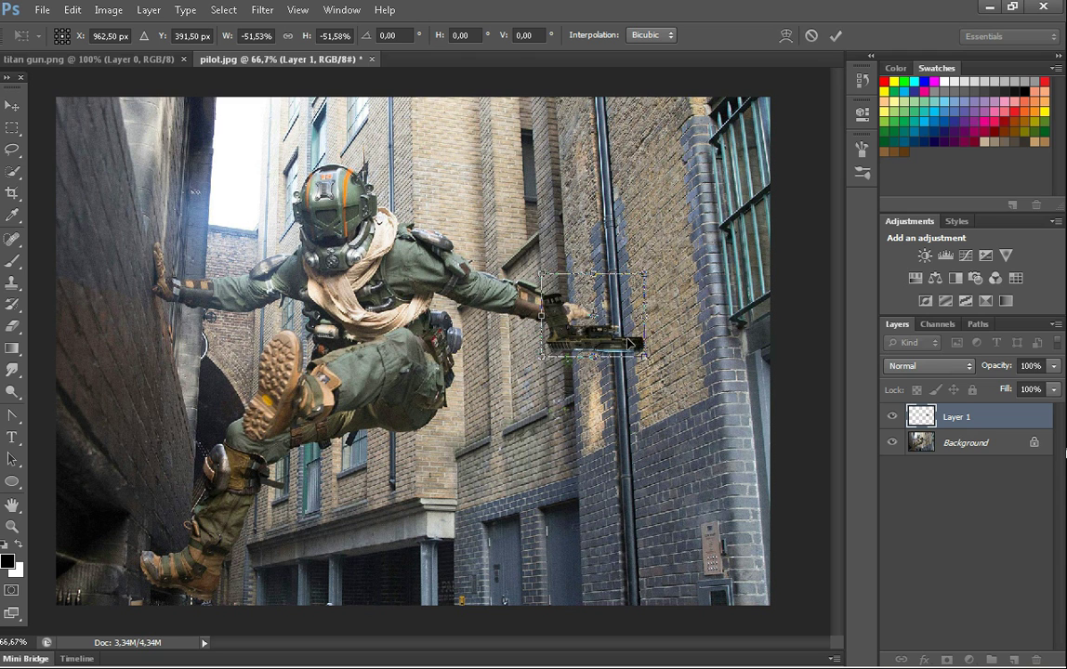
pyautogui.moveTo(628, 344); pyautogui.dragTo(650, 328)
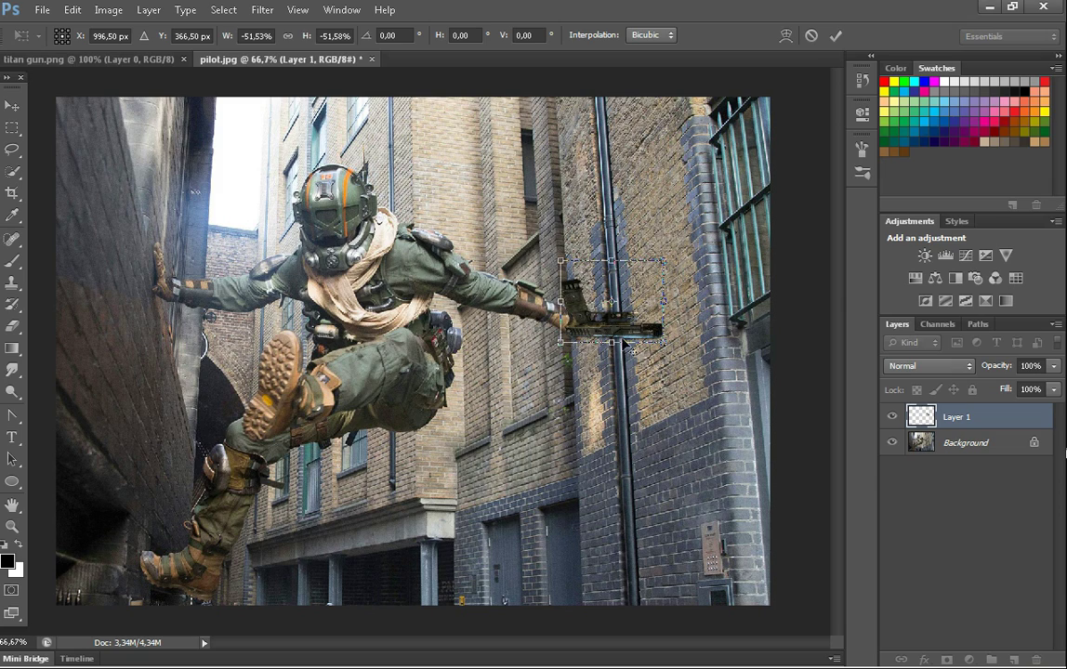
pyautogui.scroll(2, 630, 368)
pyautogui.scroll(4, 629, 367)
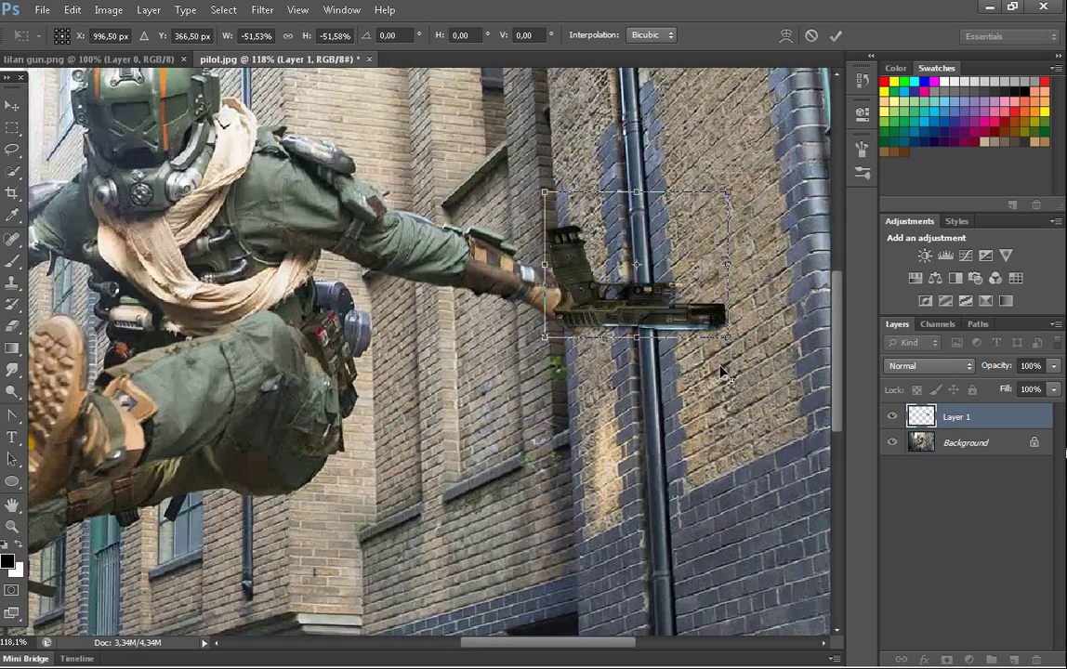
pyautogui.moveTo(639, 226); pyautogui.dragTo(644, 263)
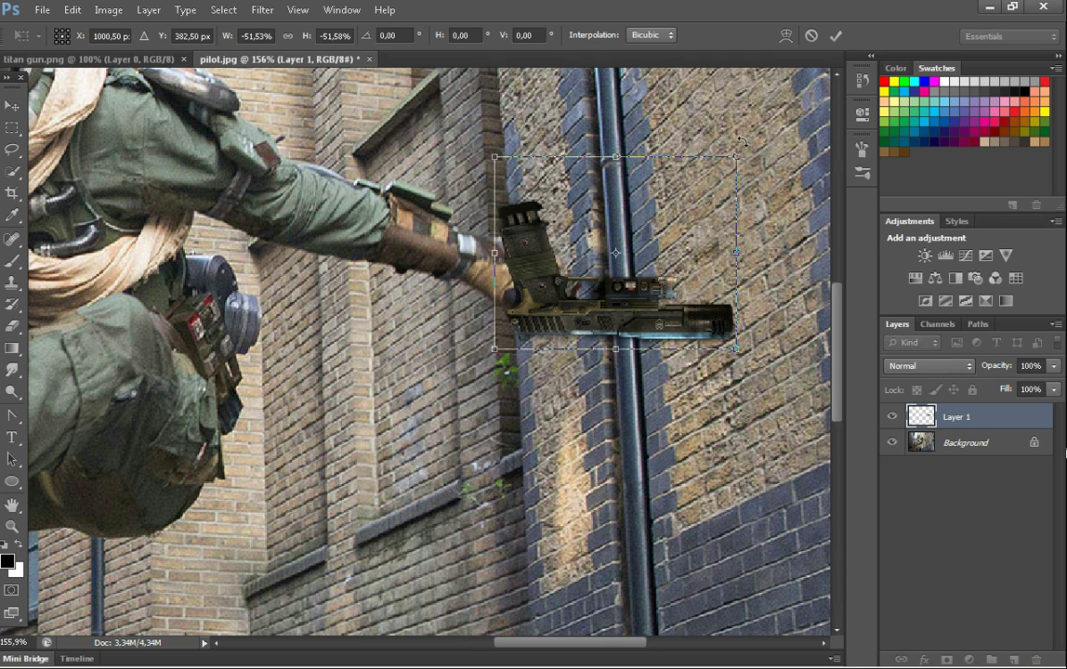
pyautogui.moveTo(734, 159); pyautogui.dragTo(706, 174)
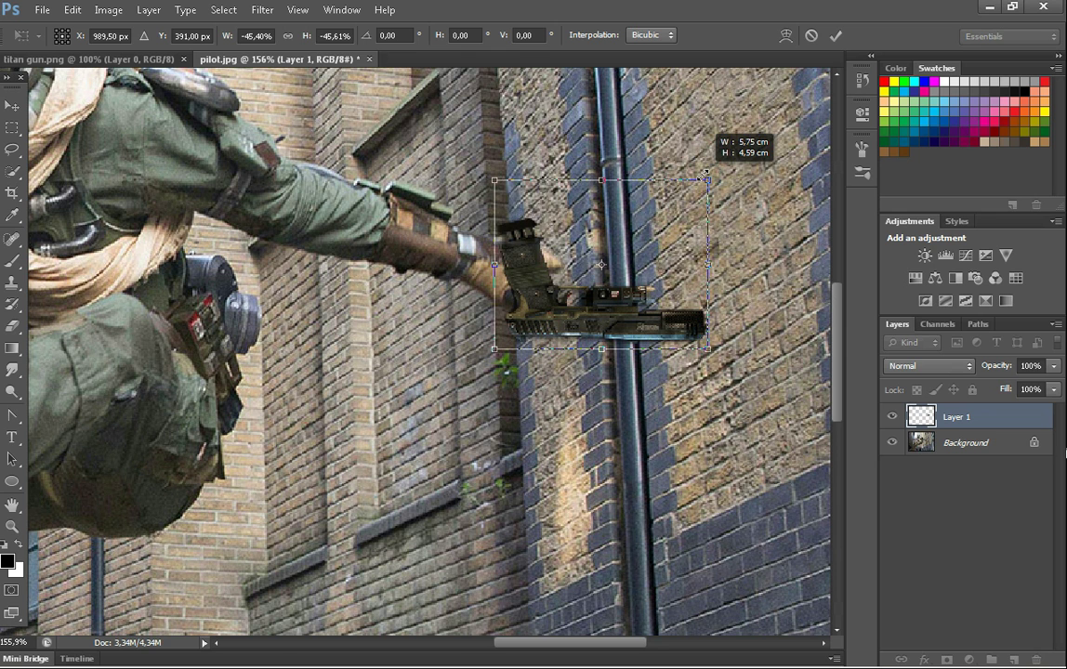
pyautogui.moveTo(656, 331); pyautogui.dragTo(665, 326)
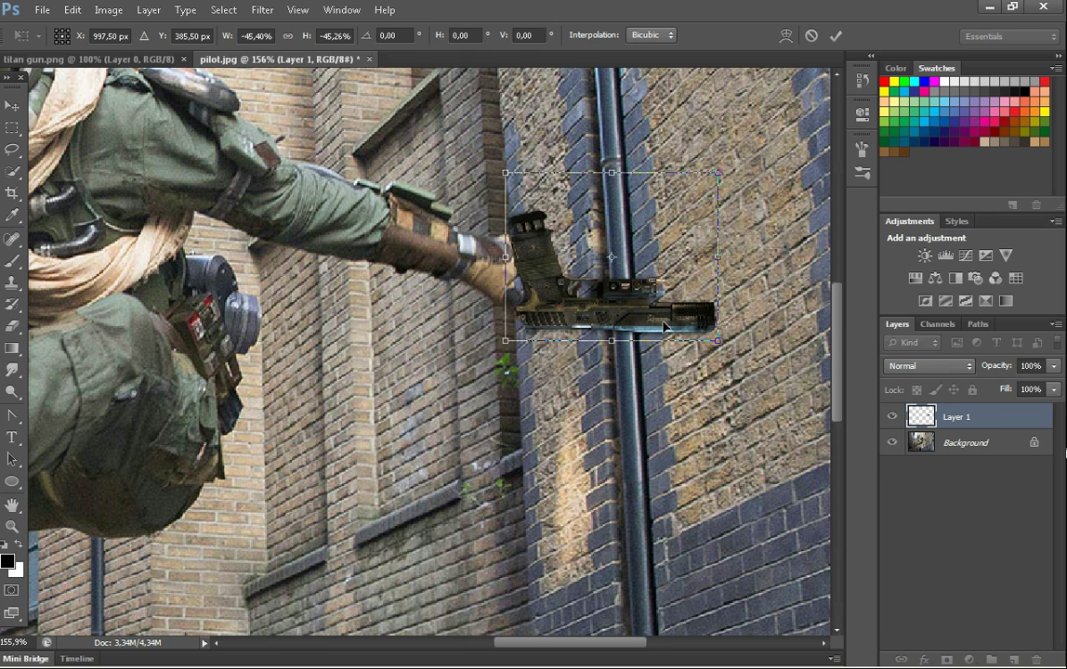
pyautogui.moveTo(730, 348); pyautogui.dragTo(741, 284)
pyautogui.moveTo(657, 284); pyautogui.dragTo(636, 267)
# - Skew the pistol to match the hand's perspective and commit the transform
pyautogui.rightClick(637, 265)
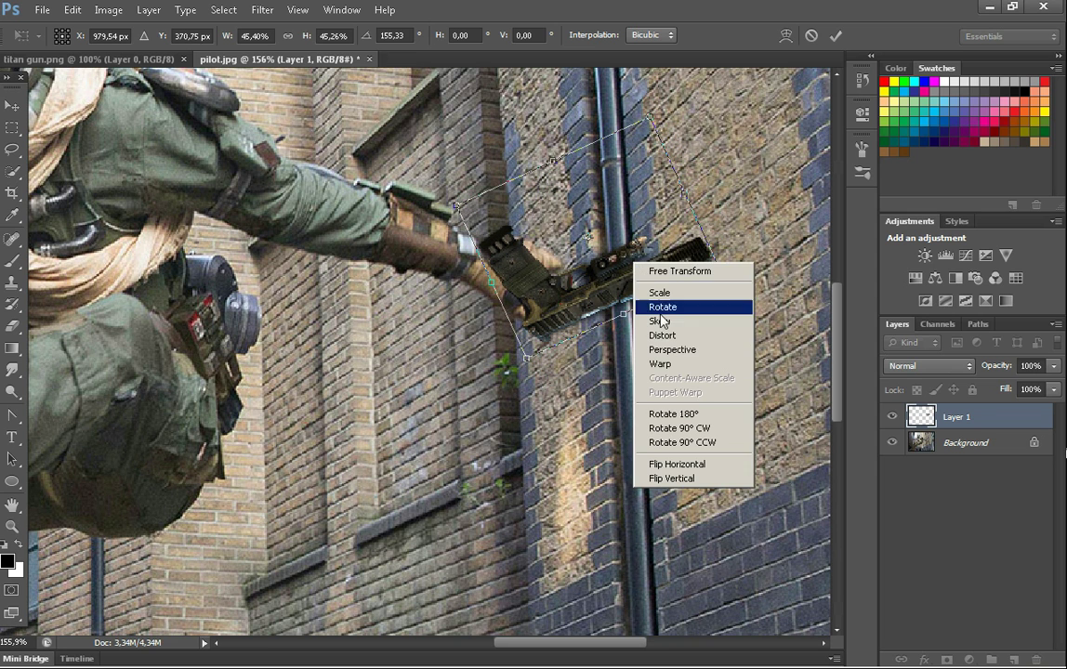
pyautogui.click(680, 348)
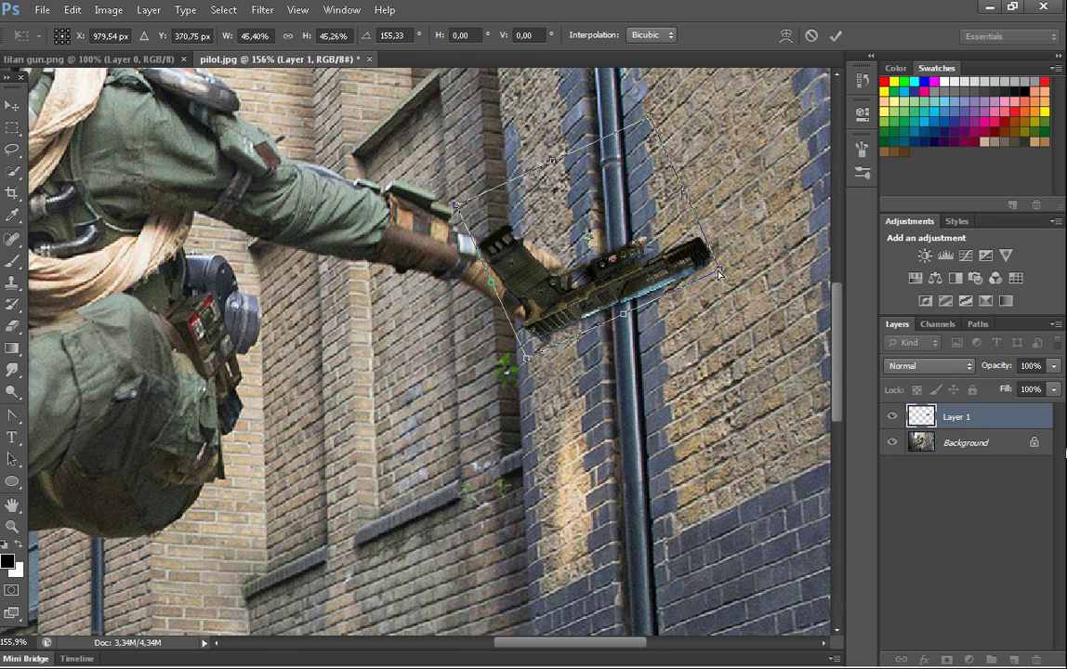
pyautogui.moveTo(719, 269); pyautogui.dragTo(670, 253)
pyautogui.press('Return')
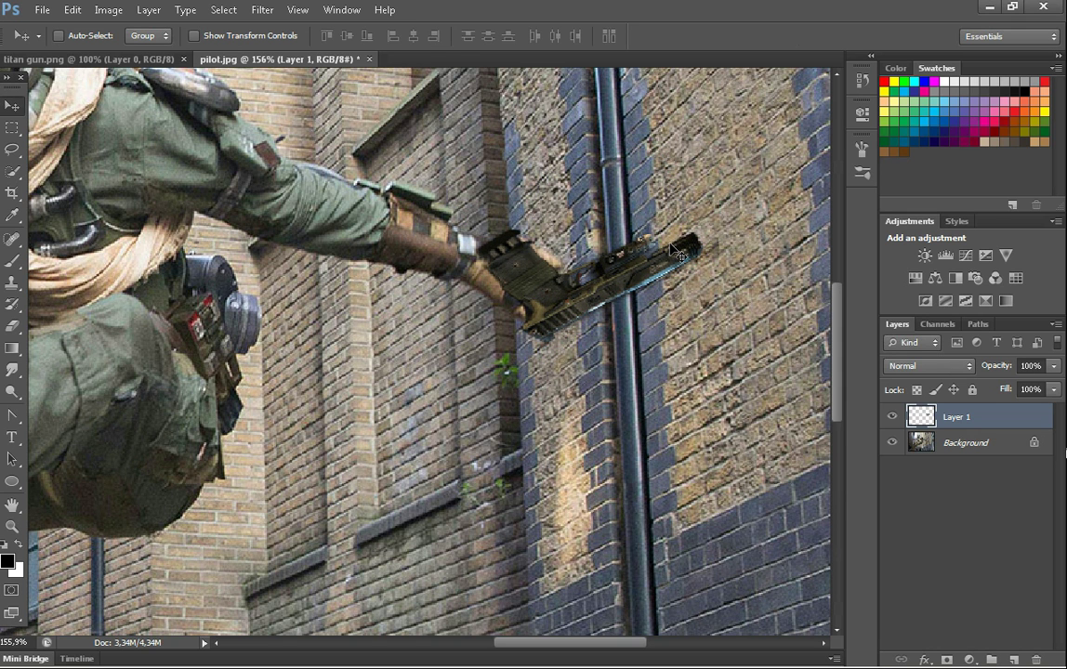
# - Add a layer mask to Layer 1 and set a 33 px brush with default black/white colours
pyautogui.click(948, 660)
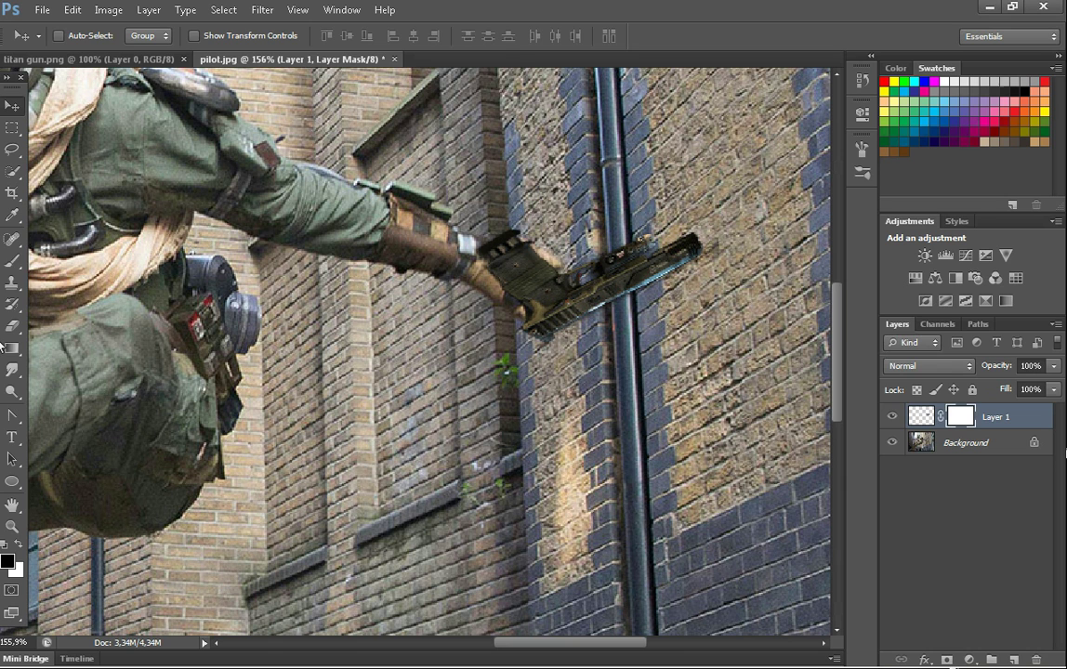
pyautogui.click(12, 263)
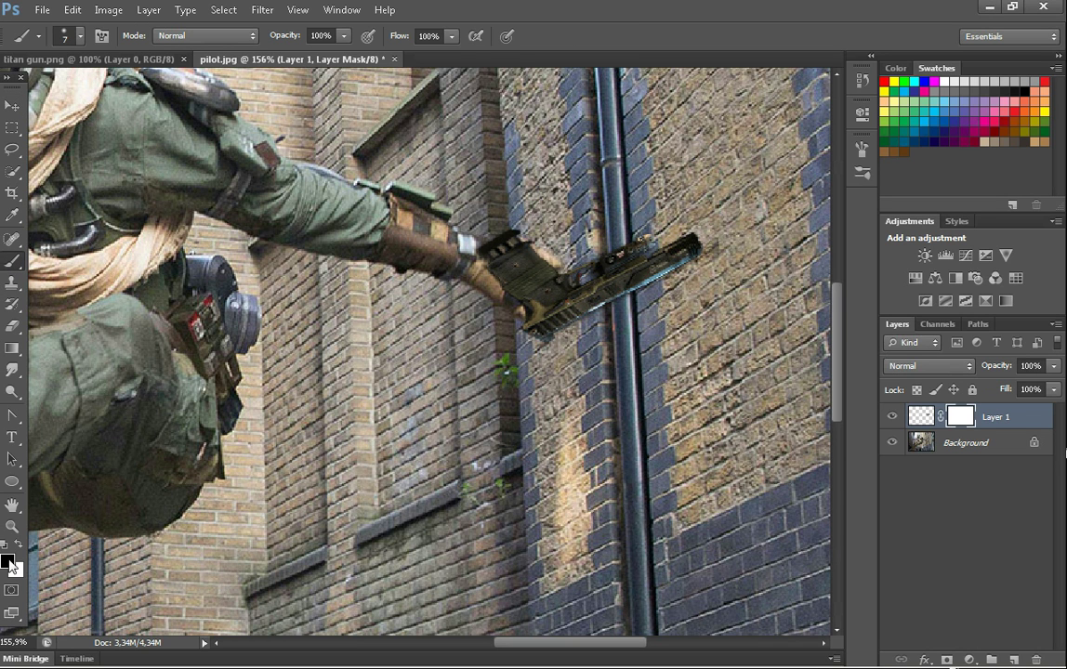
pyautogui.press('d')
pyautogui.rightClick(443, 250)
pyautogui.moveTo(488, 292); pyautogui.dragTo(476, 289)
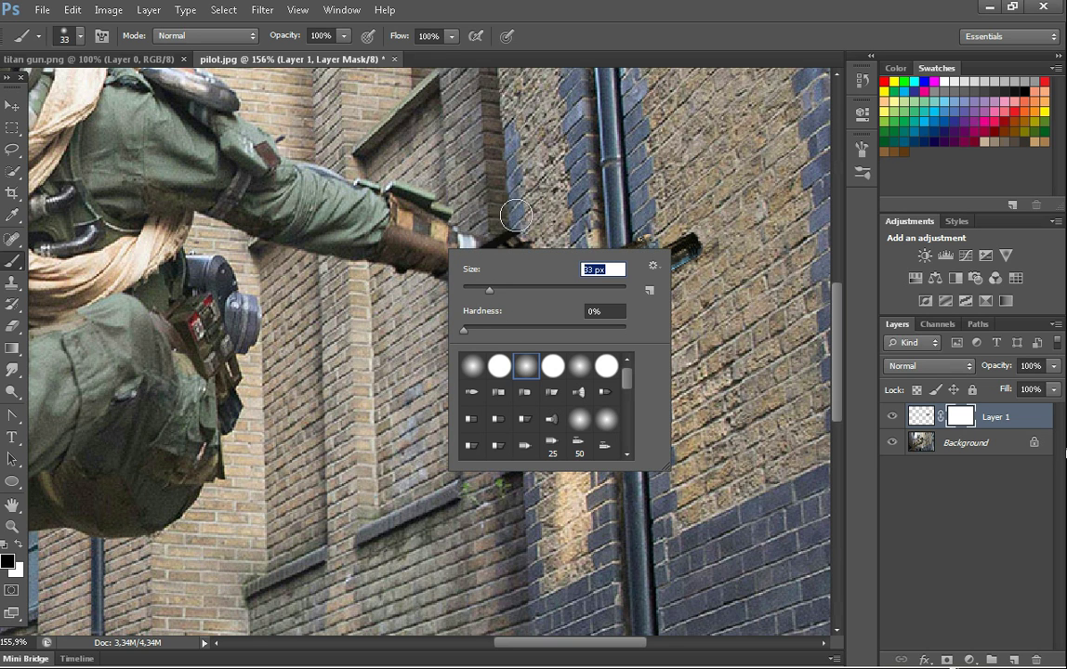
pyautogui.press('Return')
# - Test-paint the mask: black to hide gun over the glove, white to restore the grip
pyautogui.moveTo(519, 210)
pyautogui.mouseDown()
pyautogui.moveTo(479, 269)
pyautogui.moveTo(526, 231)
pyautogui.moveTo(486, 280)
pyautogui.moveTo(528, 247)
pyautogui.moveTo(505, 269)
pyautogui.moveTo(545, 246)
pyautogui.moveTo(512, 276)
pyautogui.moveTo(548, 271)
pyautogui.mouseUp()
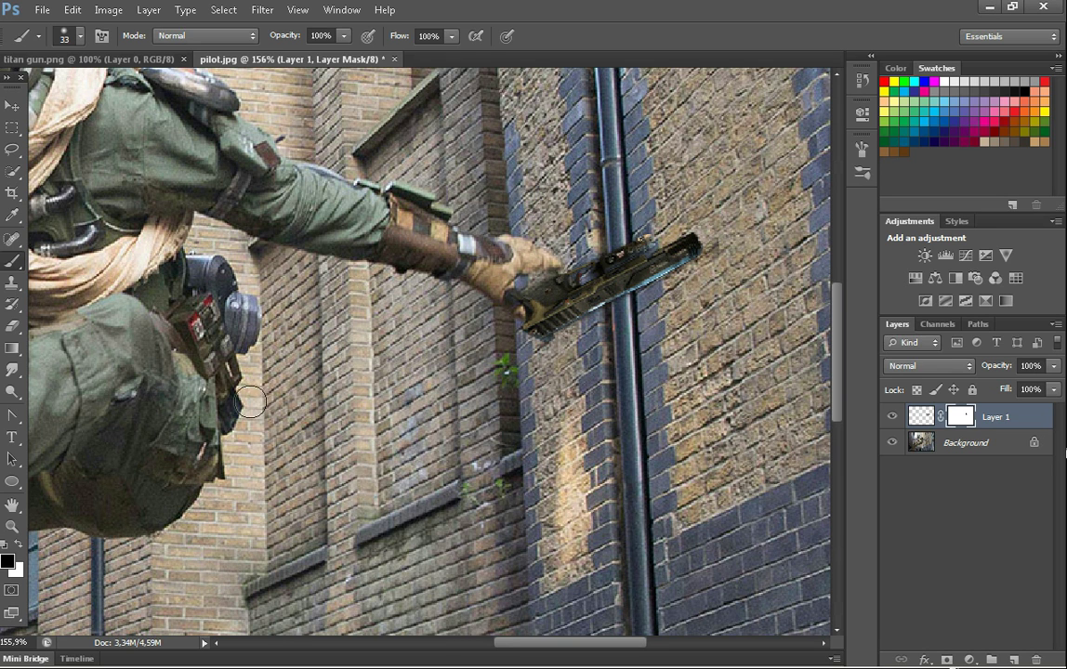
pyautogui.click(17, 543)
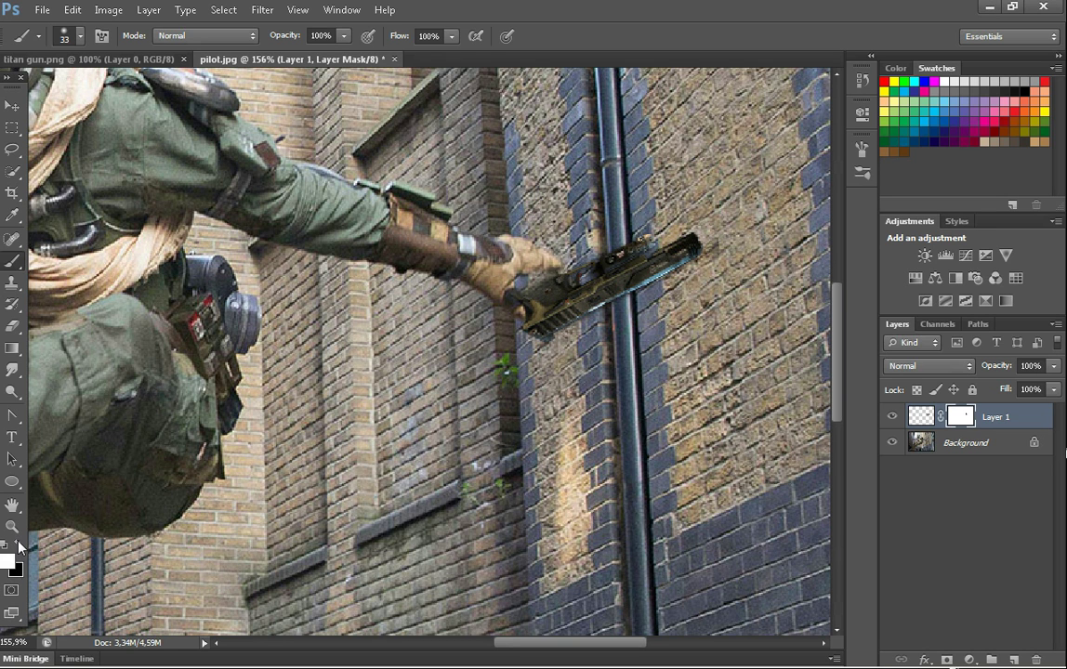
pyautogui.moveTo(442, 219)
pyautogui.mouseDown()
pyautogui.moveTo(461, 237)
pyautogui.moveTo(432, 247)
pyautogui.moveTo(488, 271)
pyautogui.moveTo(493, 228)
pyautogui.moveTo(460, 246)
pyautogui.mouseUp()
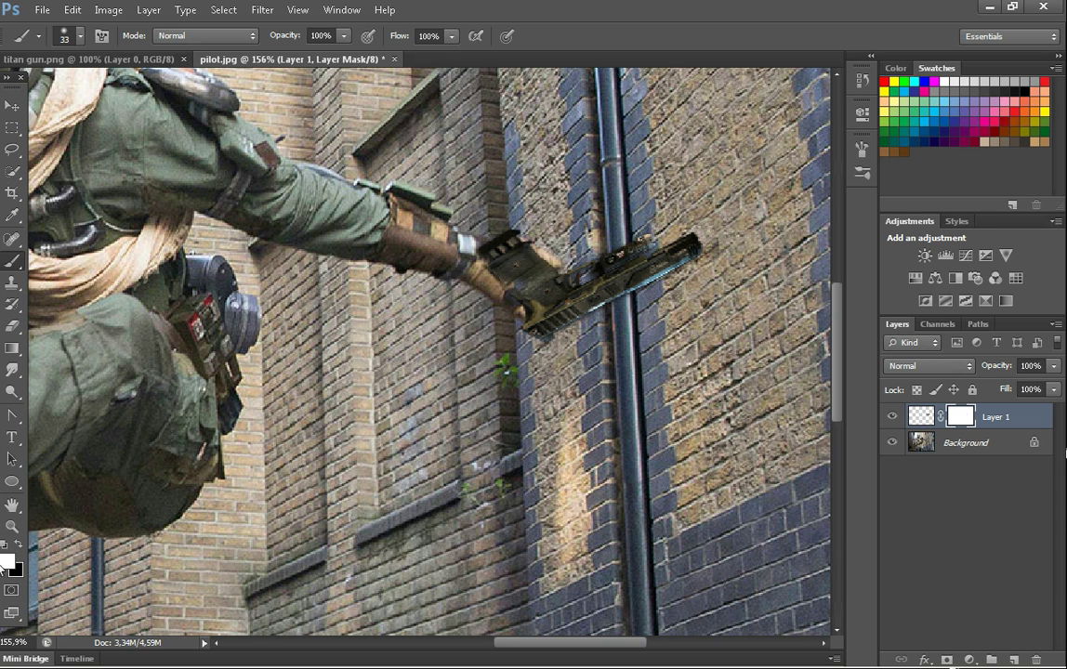
pyautogui.click(21, 544)
# - Zoom in and paint black with a 19 px brush so the gloved fingers show over the grip
pyautogui.scroll(2, 485, 255)
pyautogui.scroll(2, 505, 216)
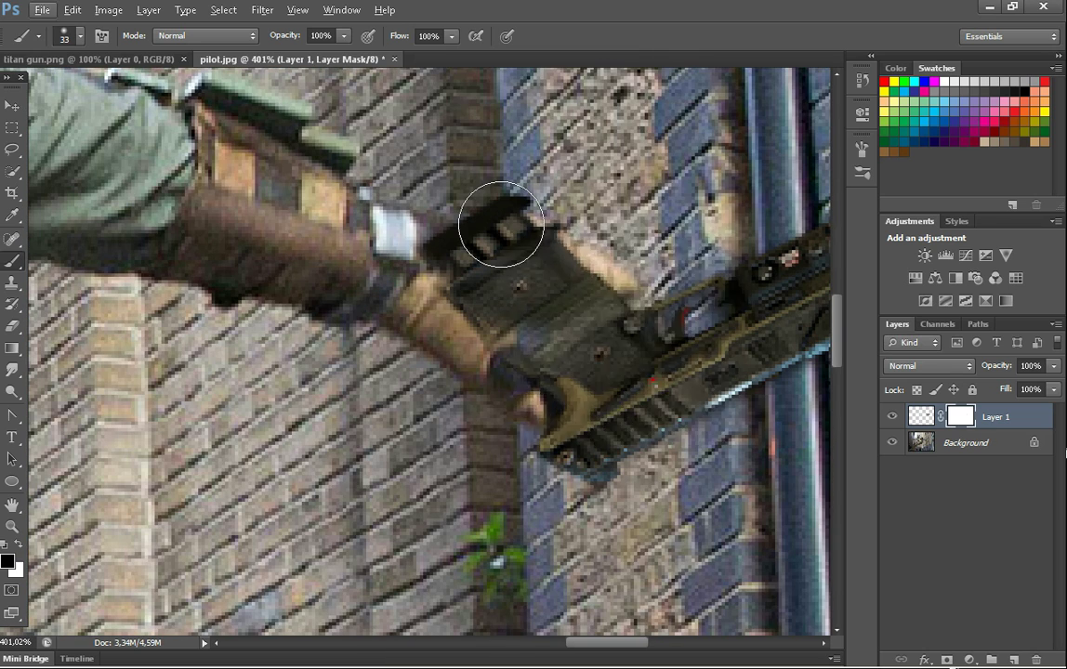
pyautogui.rightClick(510, 224)
pyautogui.write('19')
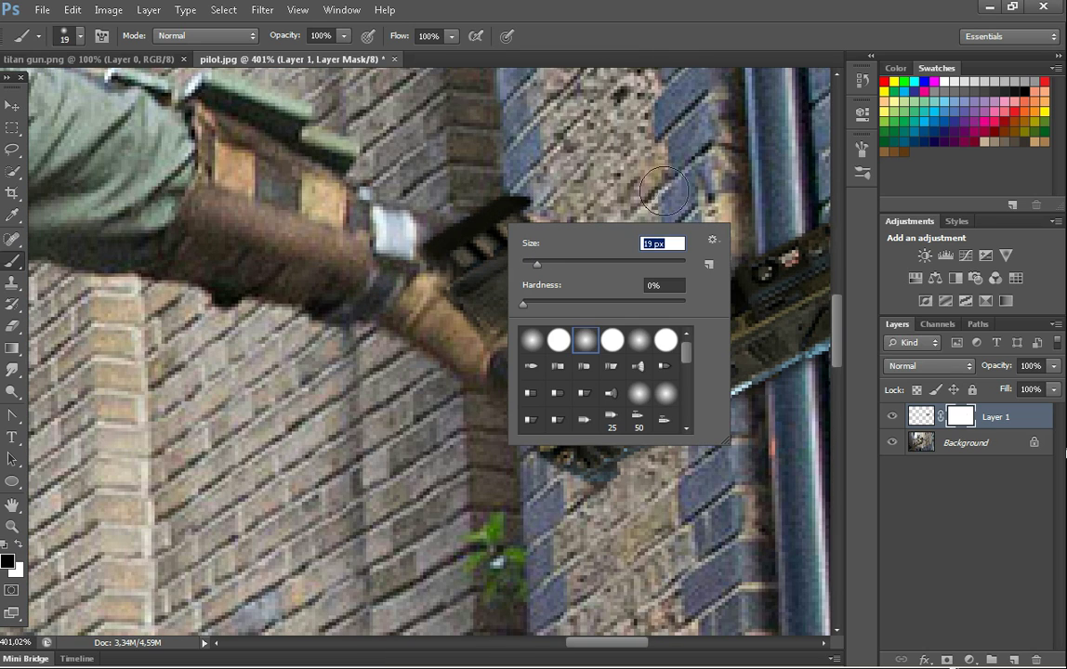
pyautogui.press('Return')
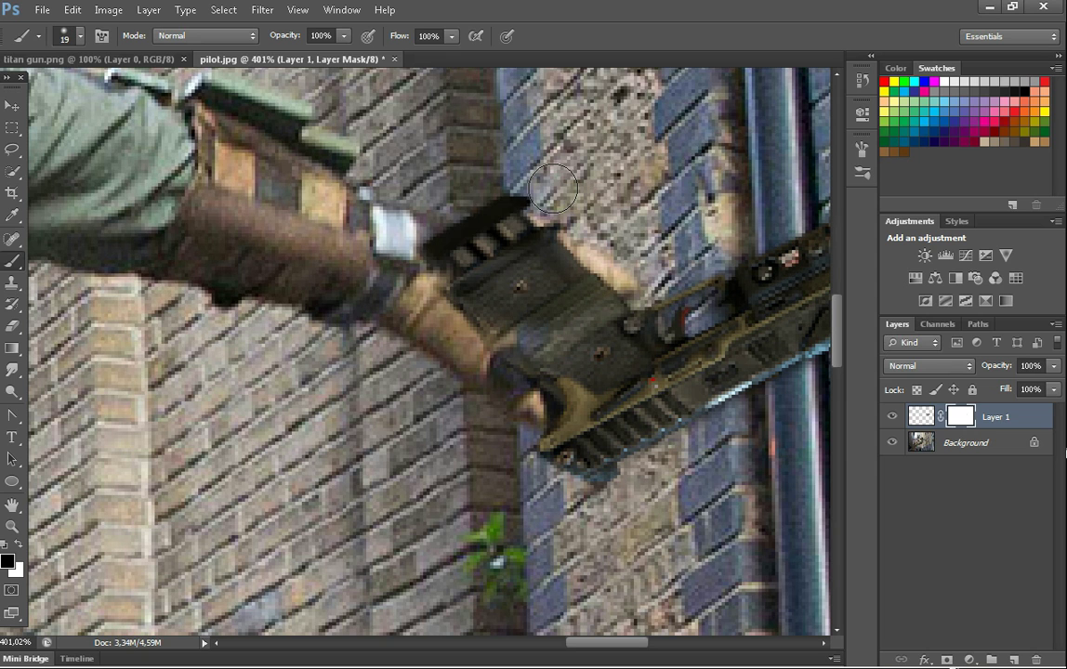
pyautogui.moveTo(488, 176)
pyautogui.mouseDown()
pyautogui.moveTo(391, 218)
pyautogui.moveTo(584, 198)
pyautogui.moveTo(400, 288)
pyautogui.moveTo(465, 330)
pyautogui.moveTo(626, 298)
pyautogui.moveTo(507, 307)
pyautogui.moveTo(502, 325)
pyautogui.moveTo(543, 391)
pyautogui.moveTo(493, 390)
pyautogui.moveTo(516, 386)
pyautogui.moveTo(511, 334)
pyautogui.moveTo(417, 375)
pyautogui.mouseUp()
# - Refine the mask edges in white with a 9 px brush below and above the fingers
pyautogui.press('x')
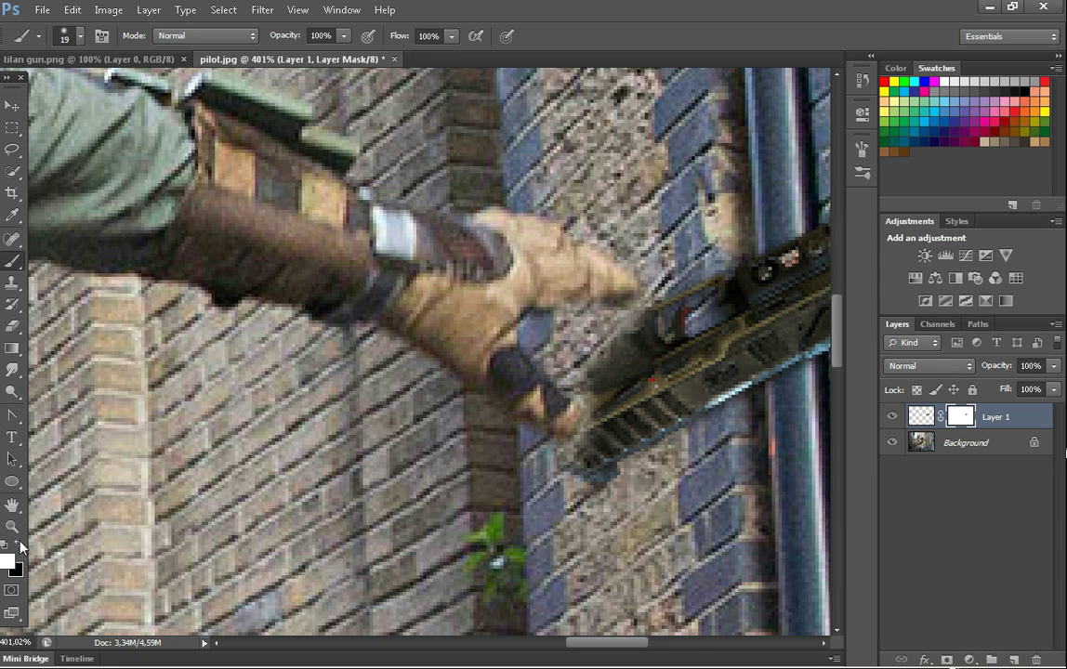
pyautogui.rightClick(556, 321)
pyautogui.moveTo(590, 360); pyautogui.dragTo(587, 362)
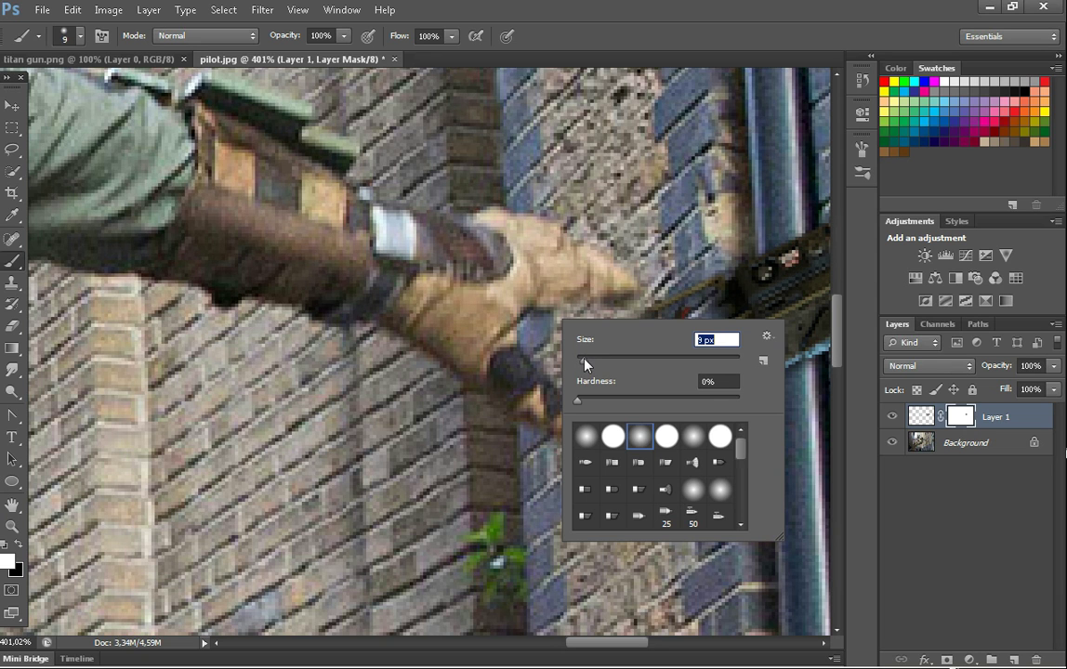
pyautogui.click(730, 298)
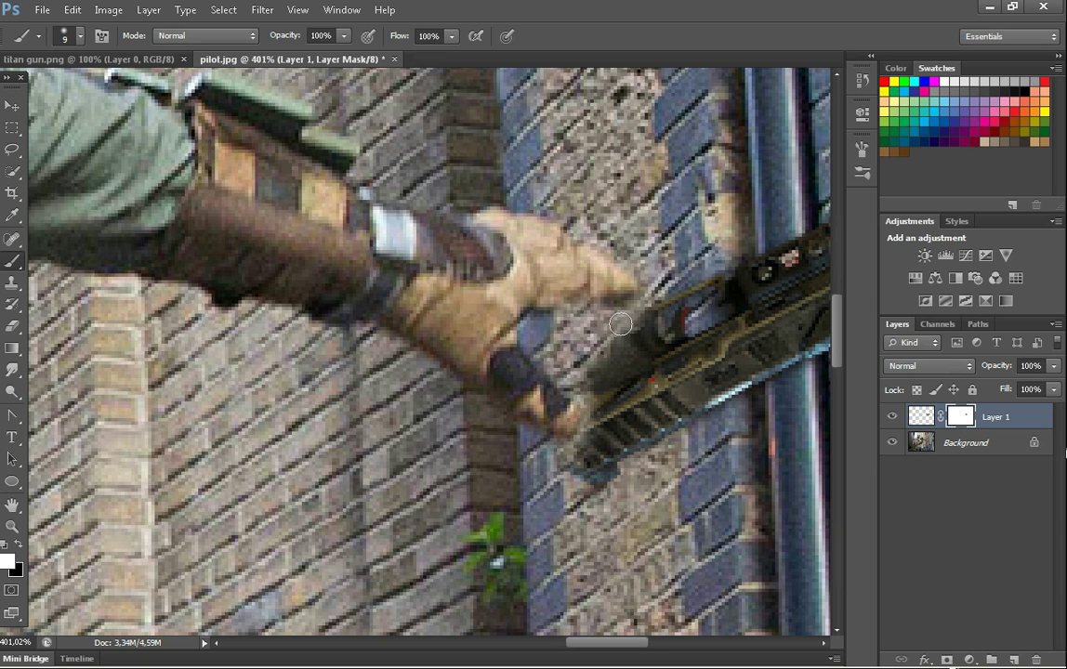
pyautogui.moveTo(623, 322)
pyautogui.mouseDown()
pyautogui.moveTo(535, 319)
pyautogui.moveTo(526, 331)
pyautogui.moveTo(584, 388)
pyautogui.moveTo(562, 354)
pyautogui.moveTo(565, 333)
pyautogui.moveTo(603, 345)
pyautogui.moveTo(590, 418)
pyautogui.moveTo(565, 461)
pyautogui.moveTo(576, 377)
pyautogui.moveTo(567, 392)
pyautogui.moveTo(563, 465)
pyautogui.moveTo(584, 475)
pyautogui.moveTo(559, 425)
pyautogui.moveTo(574, 352)
pyautogui.moveTo(550, 412)
pyautogui.moveTo(534, 408)
pyautogui.moveTo(549, 369)
pyautogui.moveTo(532, 408)
pyautogui.moveTo(580, 438)
pyautogui.moveTo(618, 386)
pyautogui.moveTo(591, 361)
pyautogui.moveTo(559, 449)
pyautogui.moveTo(602, 378)
pyautogui.moveTo(544, 346)
pyautogui.moveTo(557, 316)
pyautogui.moveTo(595, 318)
pyautogui.mouseUp()
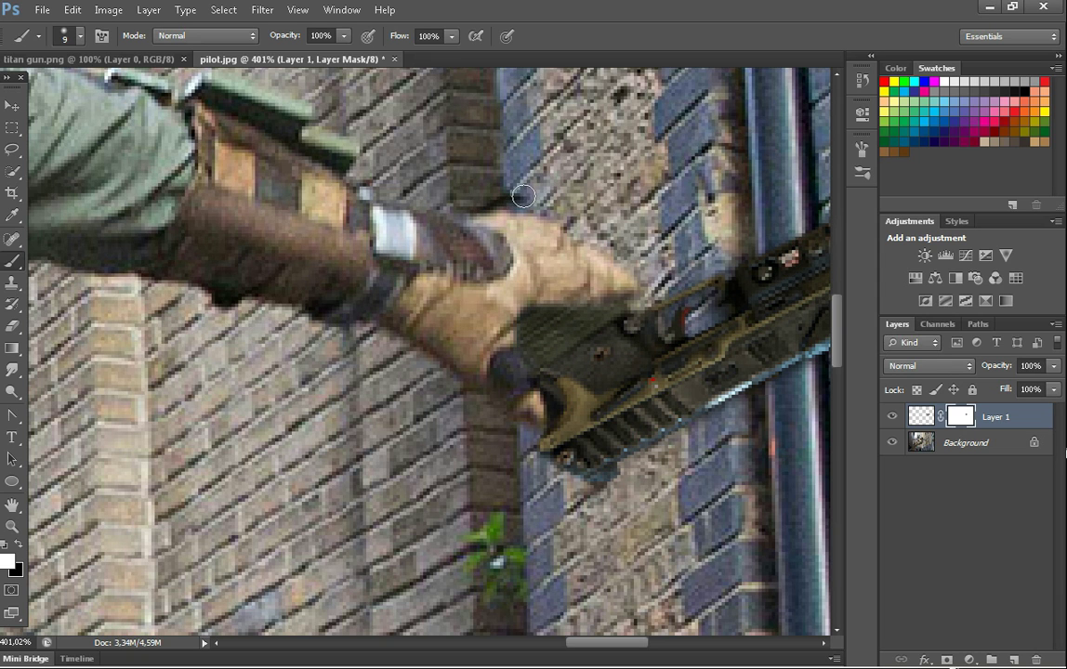
pyautogui.moveTo(507, 203)
pyautogui.mouseDown()
pyautogui.moveTo(537, 176)
pyautogui.moveTo(458, 204)
pyautogui.moveTo(434, 198)
pyautogui.moveTo(528, 177)
pyautogui.mouseUp()
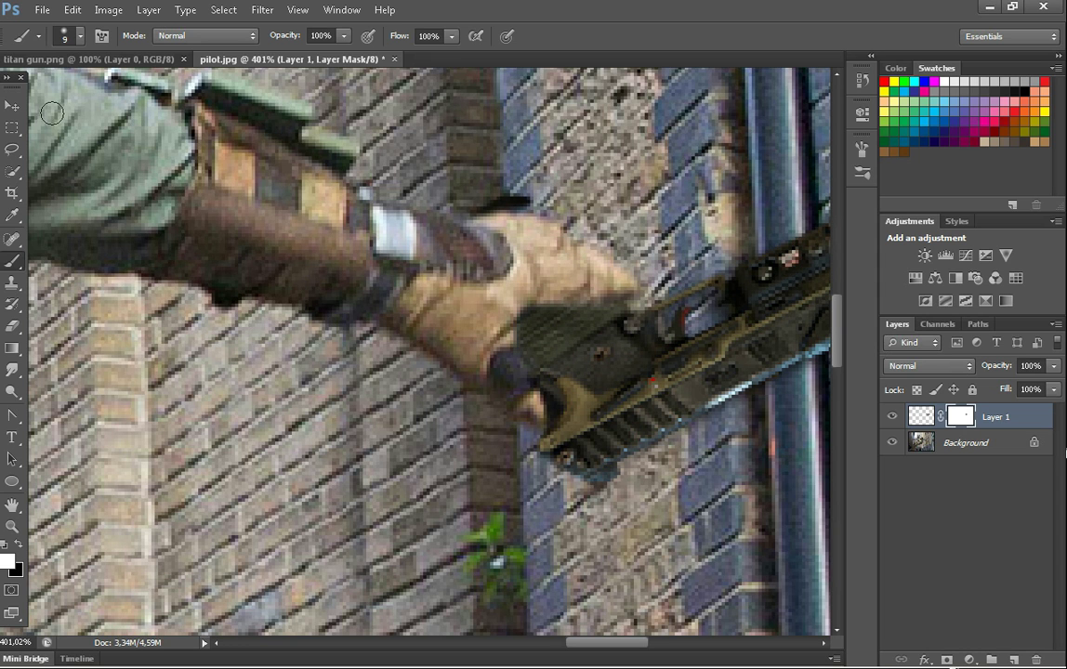
pyautogui.click(12, 106)
pyautogui.scroll(-8, 362, 177)
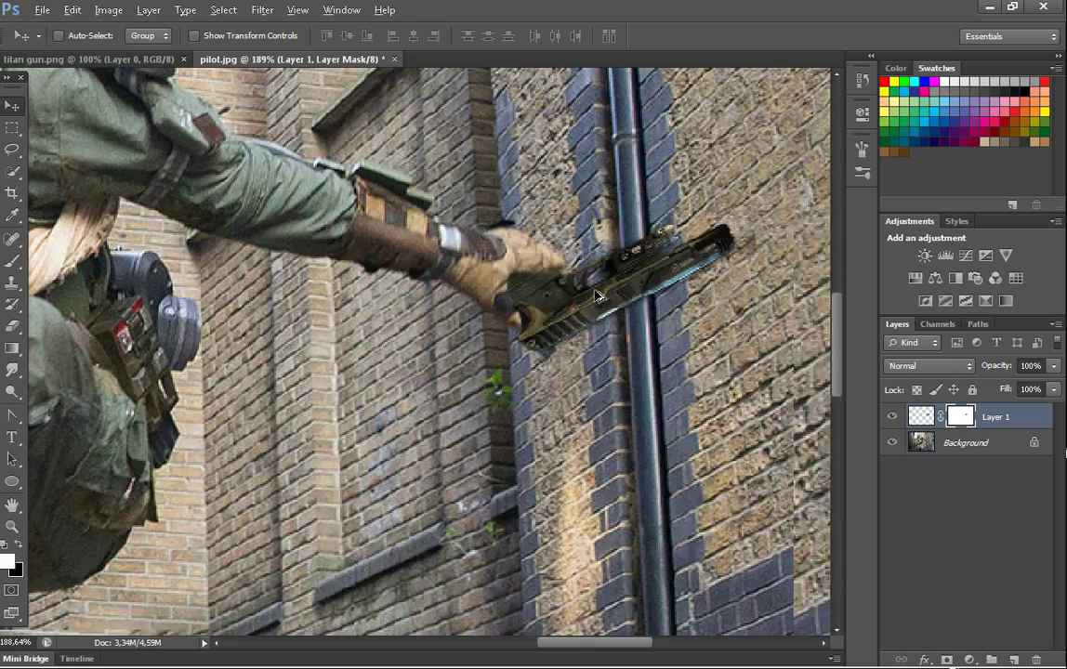
pyautogui.scroll(-1, 329, 312)
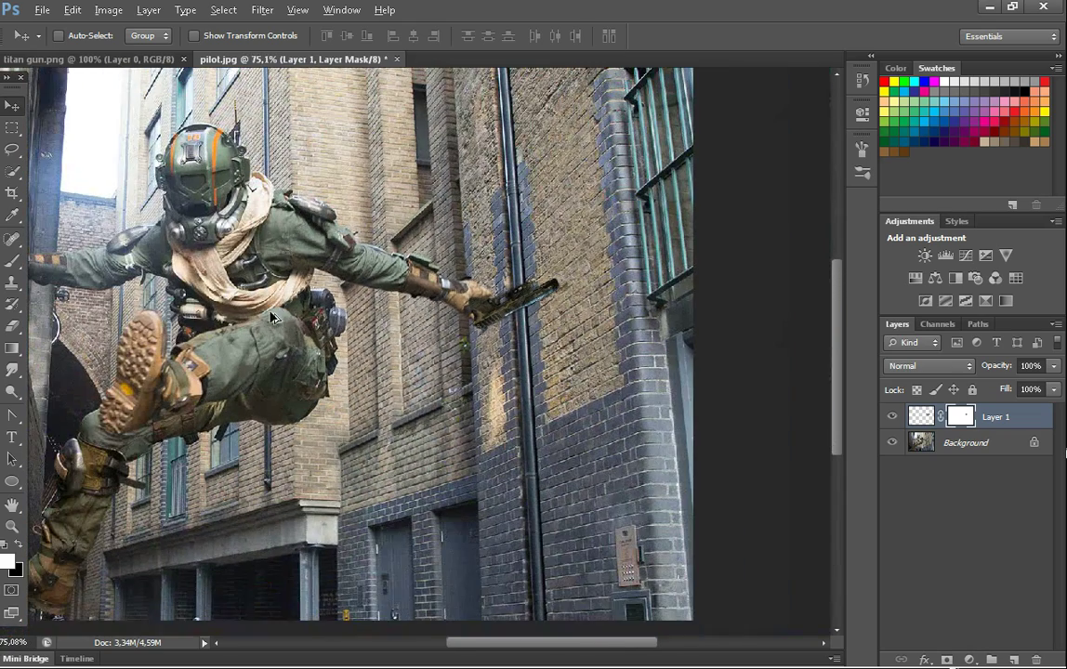
pyautogui.press('alt')
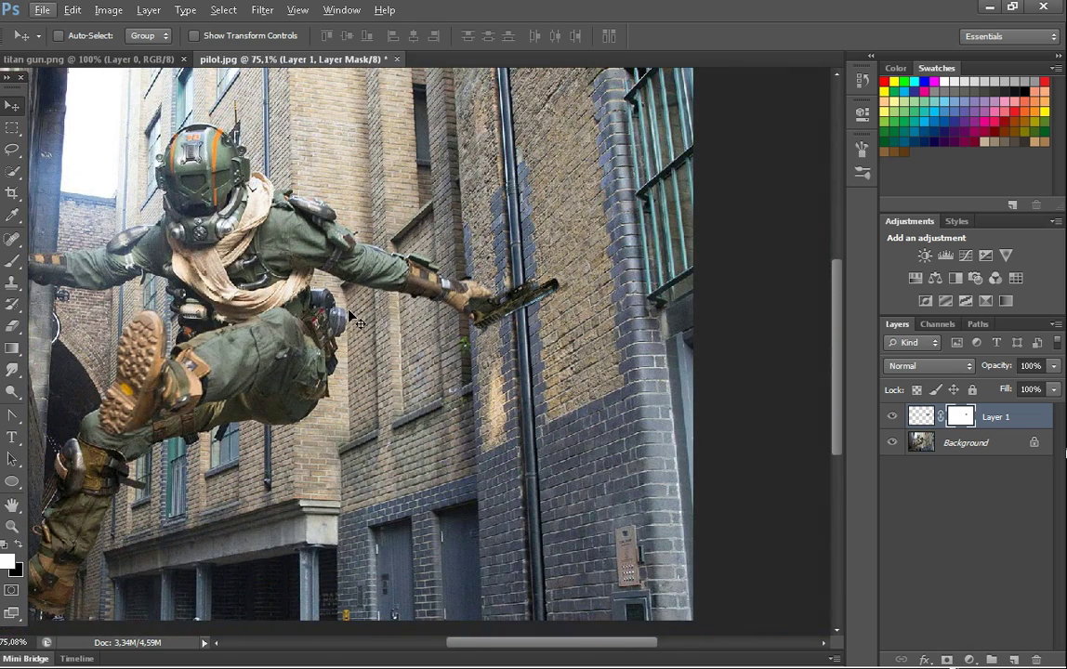